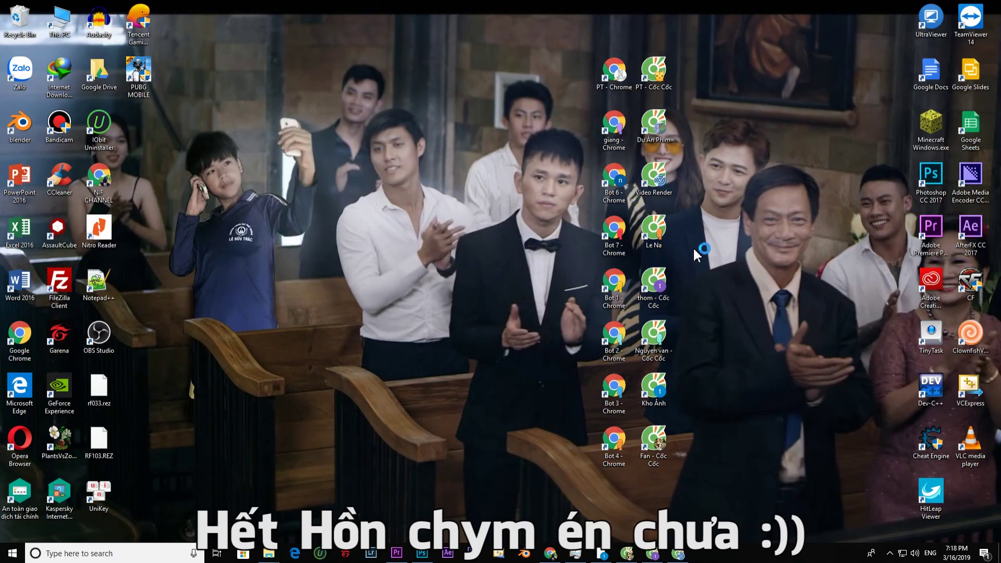
# - Refresh the Windows desktop through its right-click context menu
pyautogui.rightClick(489, 266)
pyautogui.click(508, 296)
pyautogui.rightClick(503, 269)
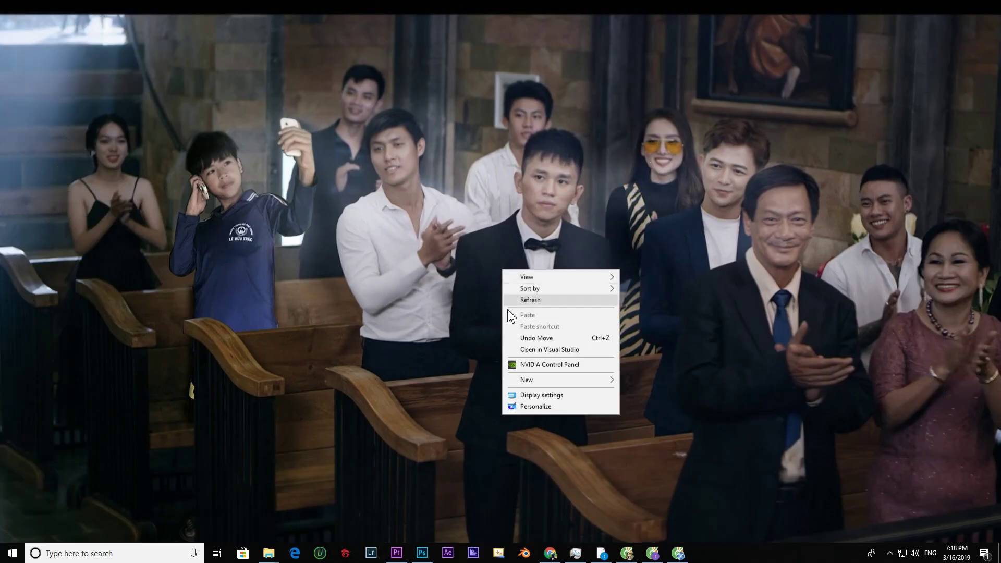
pyautogui.click(527, 300)
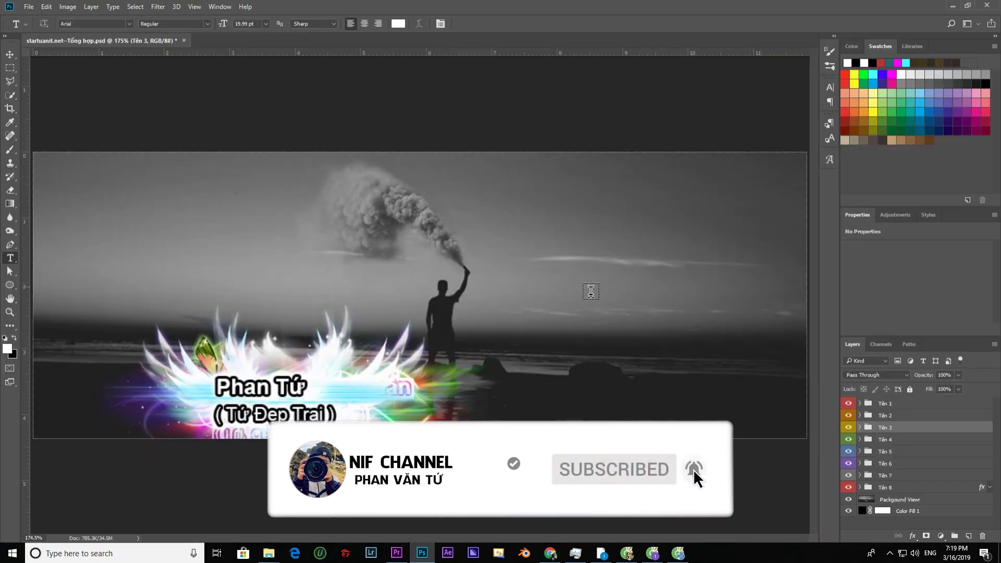
# - Zoom out so the whole beach banner with the winged name logo fits the Photoshop window
pyautogui.scroll(-2, 416, 323)
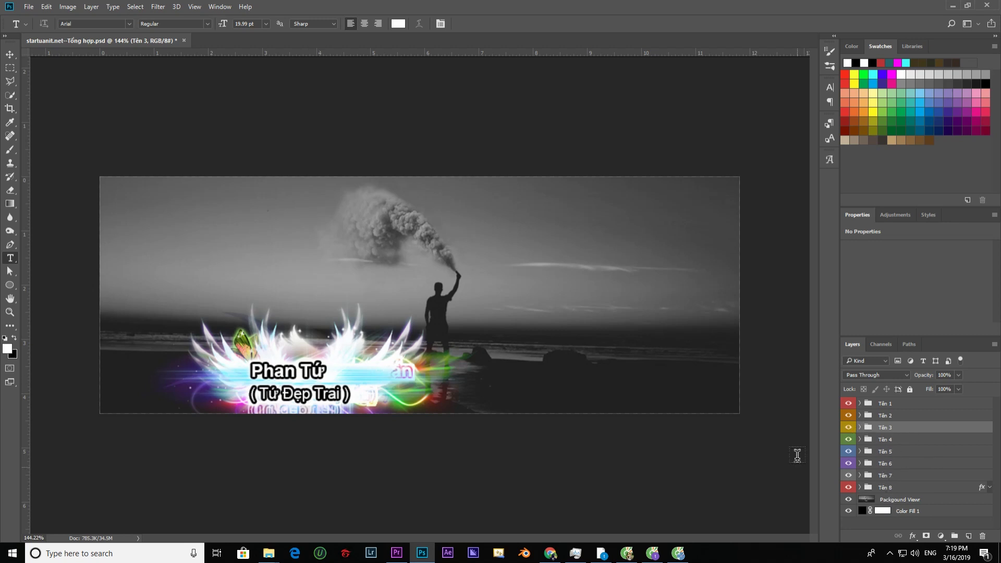
# - Isolate the Tên 3 winged logo group by hiding all other layers
pyautogui.keyDown('alt'); pyautogui.click(849, 428); pyautogui.keyUp('alt')
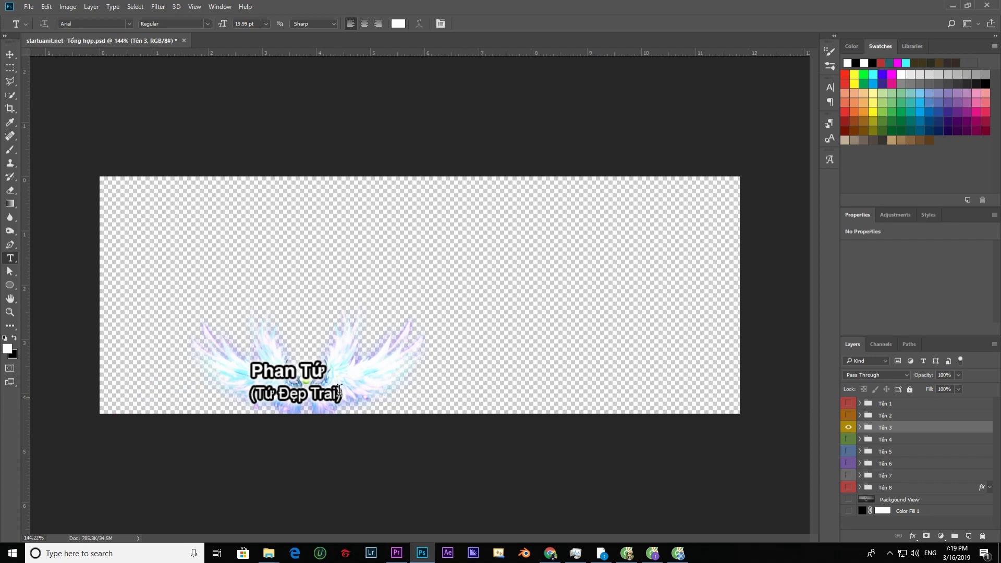
pyautogui.click(303, 370)
pyautogui.click(741, 420)
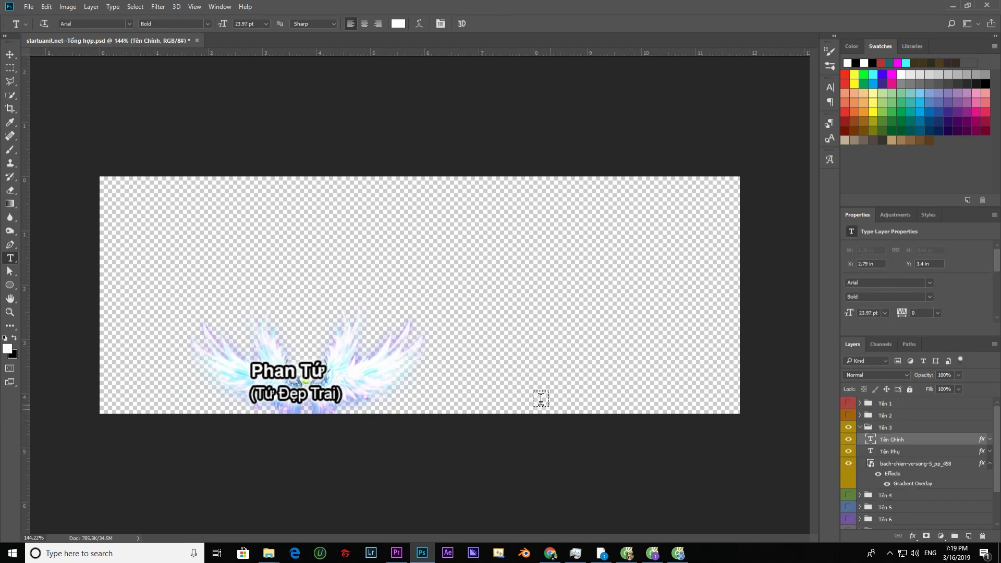
pyautogui.click(882, 429)
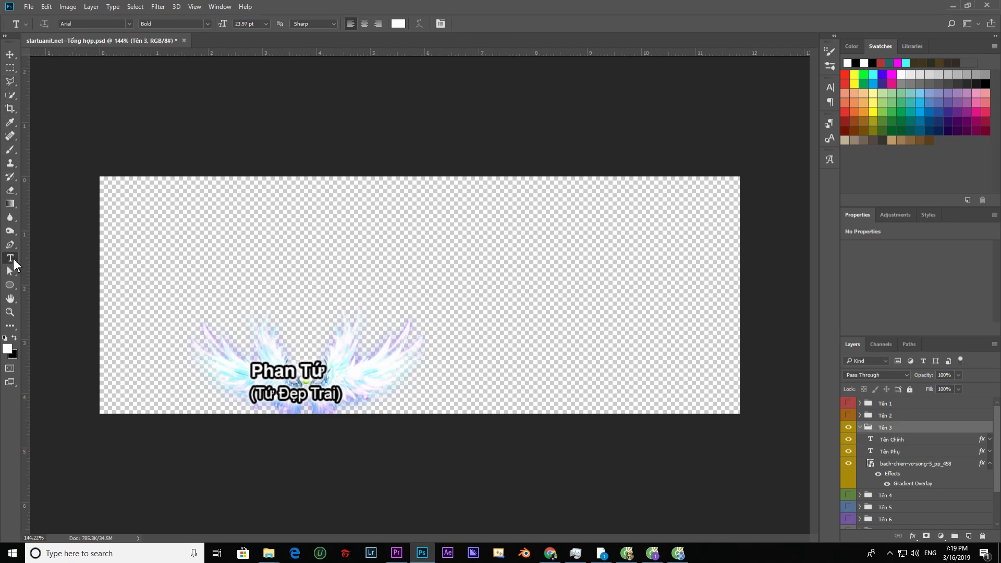
# - Test-change the main name text to 'Phan Văn', then undo the change
pyautogui.press('v')
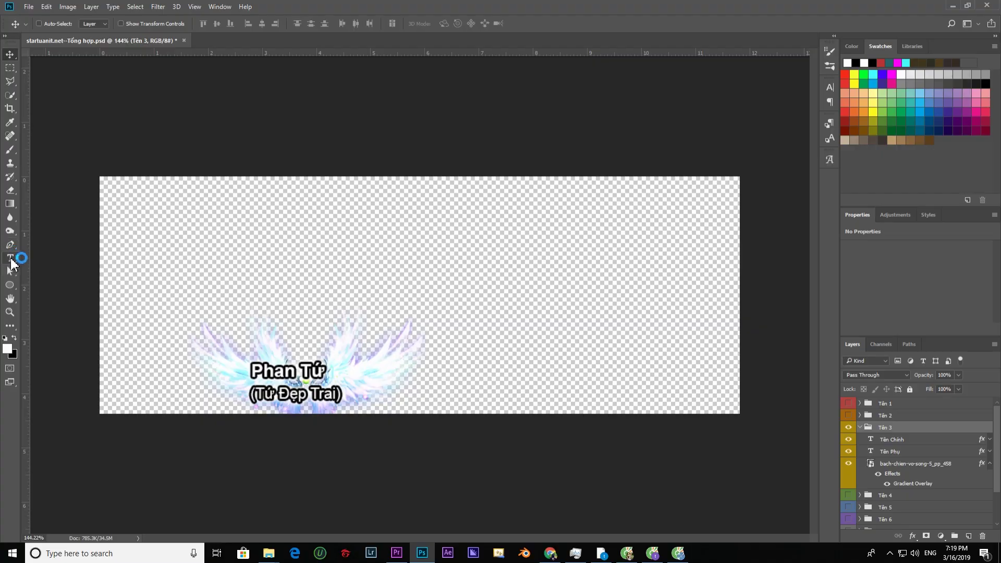
pyautogui.press('t')
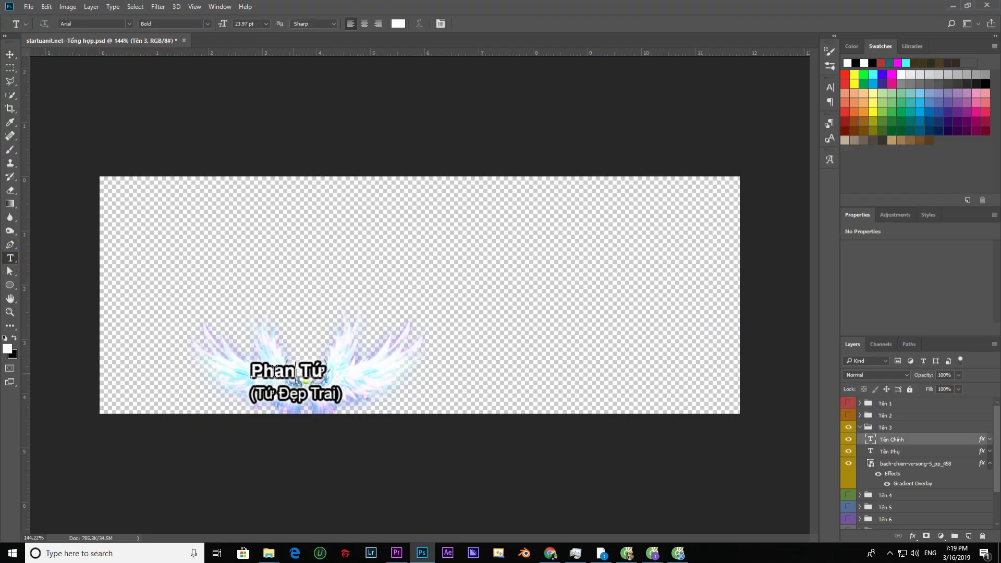
pyautogui.moveTo(252, 371); pyautogui.dragTo(371, 369)
pyautogui.write('Phan Văn')
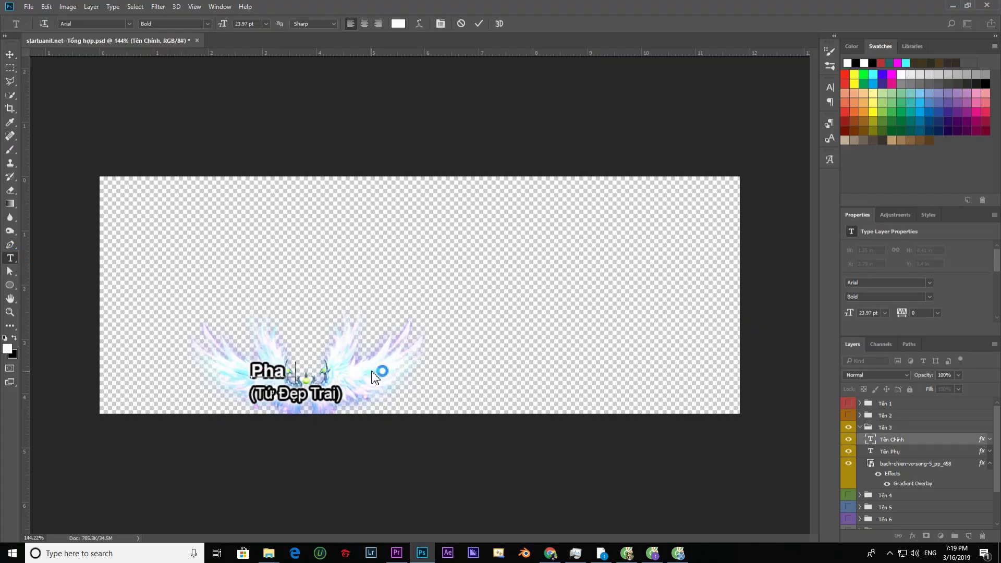
pyautogui.click(712, 428)
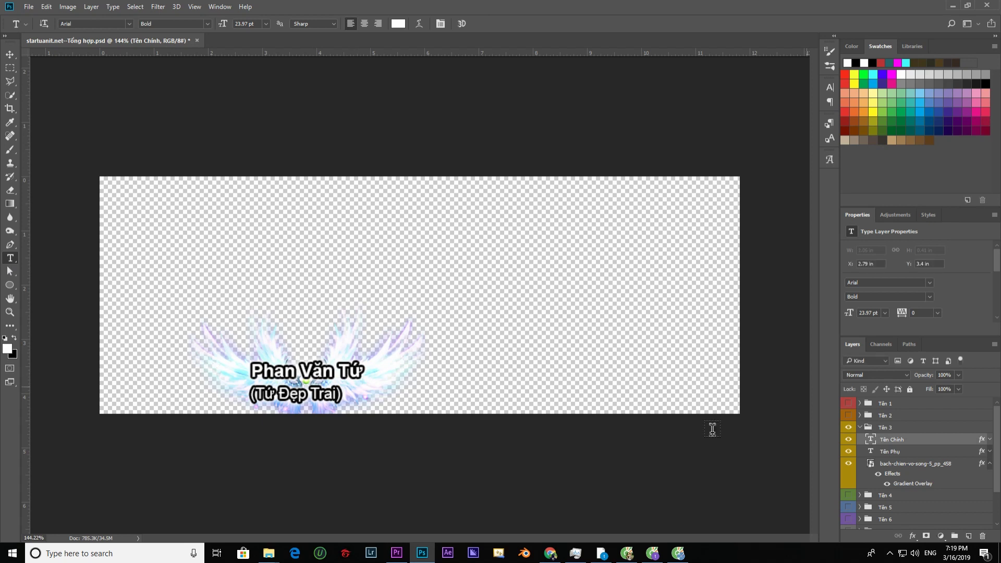
pyautogui.hotkey('ctrl', 'z')
pyautogui.keyDown('ctrl'); pyautogui.click(305, 401); pyautogui.keyUp('ctrl')
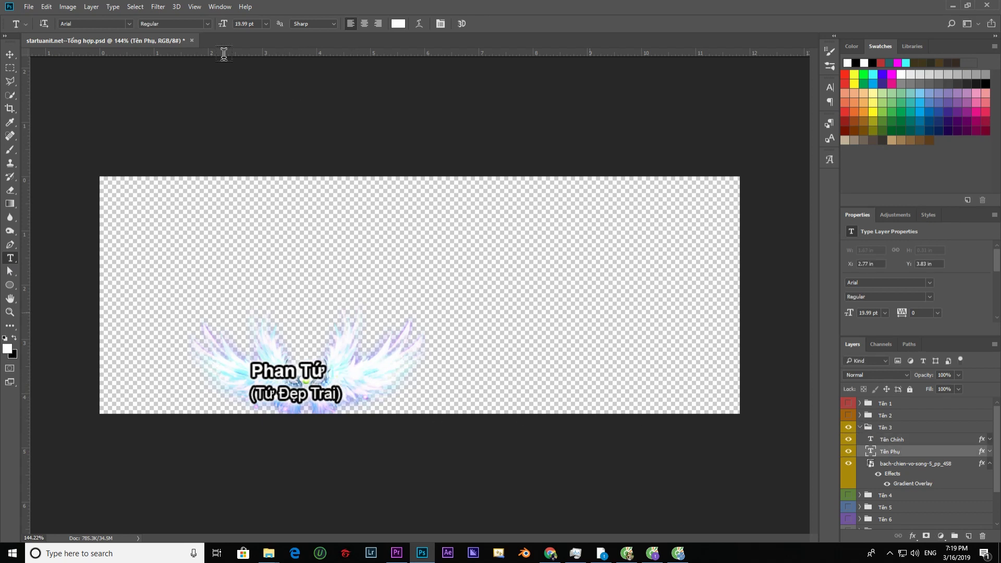
pyautogui.click(30, 8)
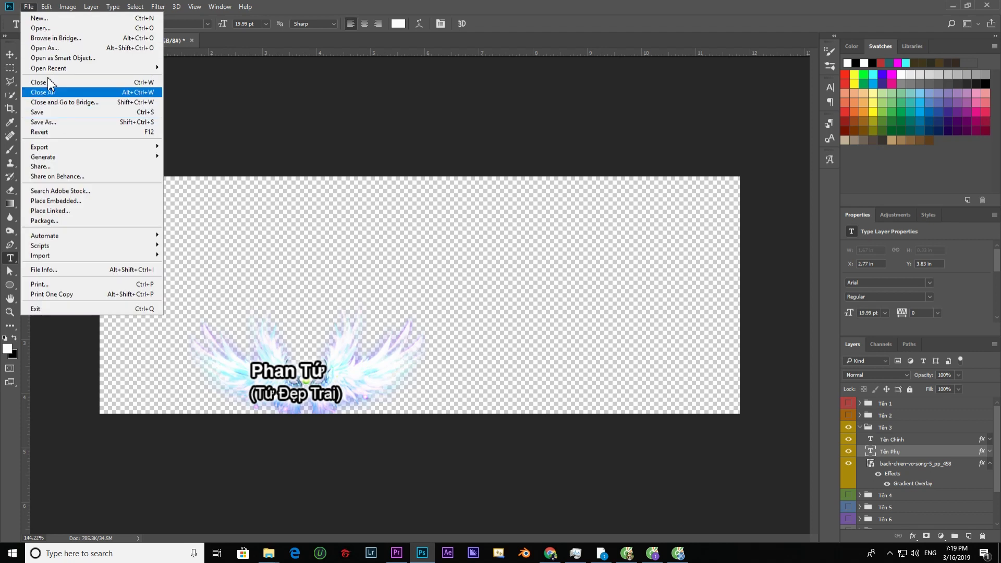
# - Save the logo as PNG 'Tendep' in the Hình Ảnh folder, then minimize Photoshop
pyautogui.click(66, 122)
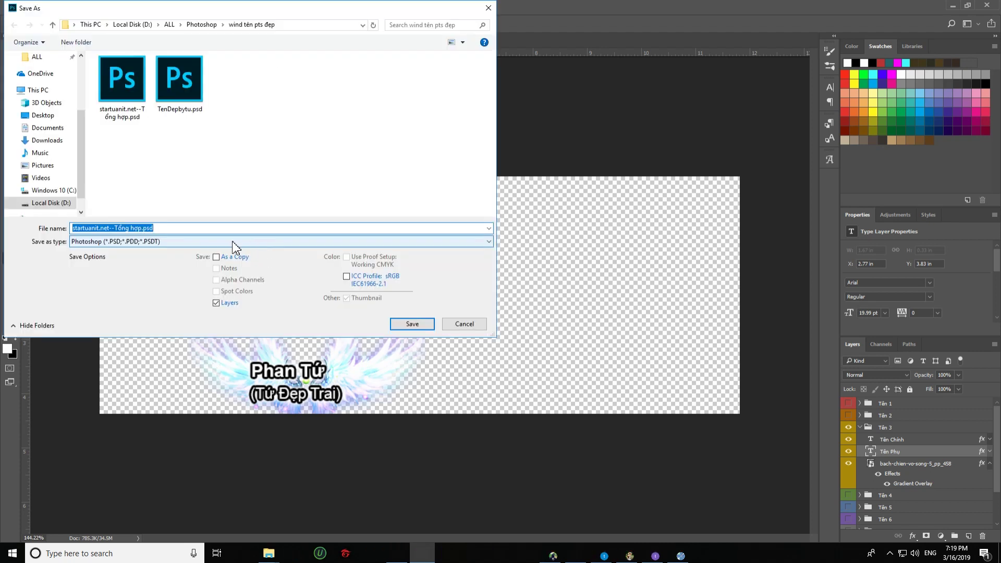
pyautogui.click(232, 243)
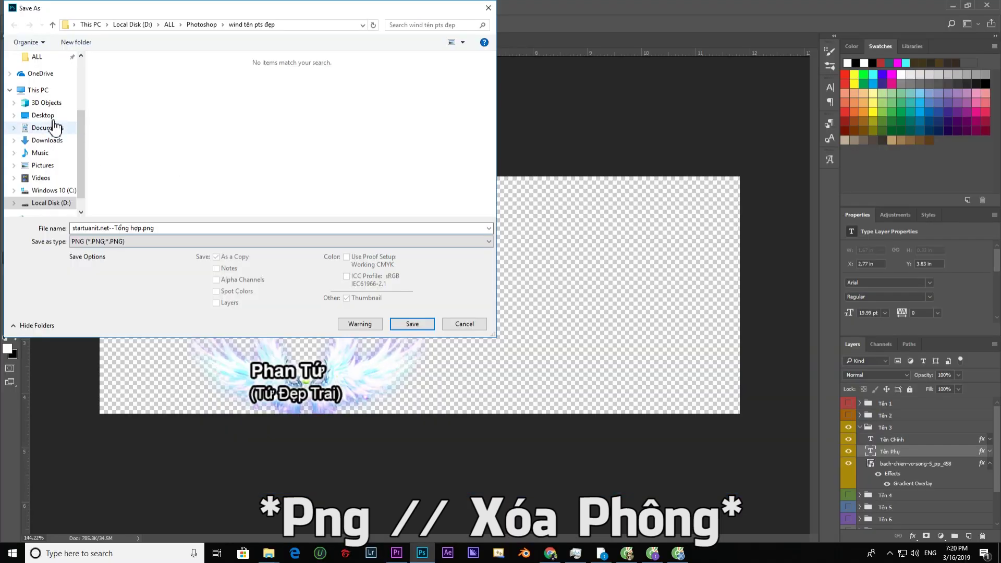
pyautogui.scroll(3, 56, 130)
pyautogui.click(45, 94)
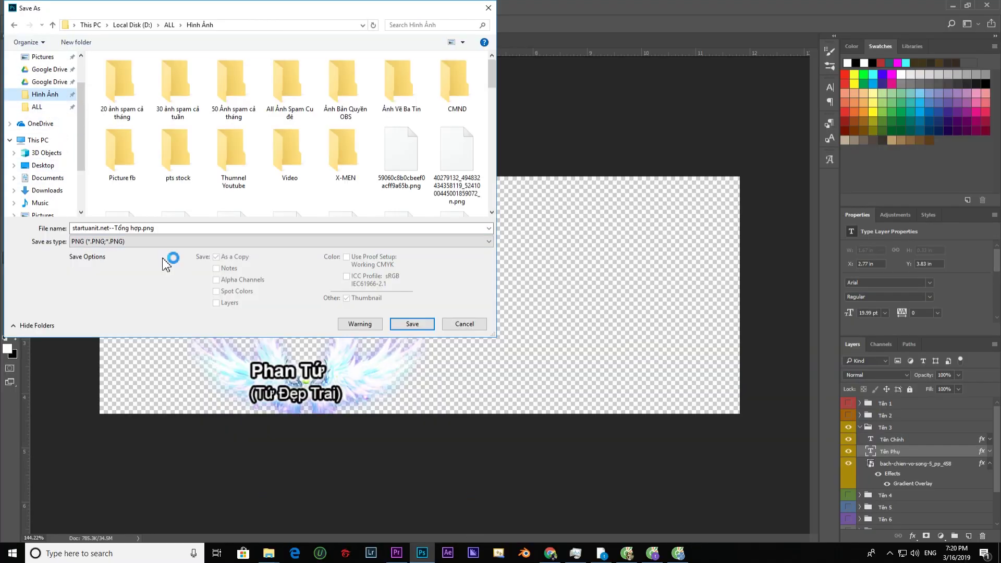
pyautogui.doubleClick(191, 230)
pyautogui.press('BackSpace')
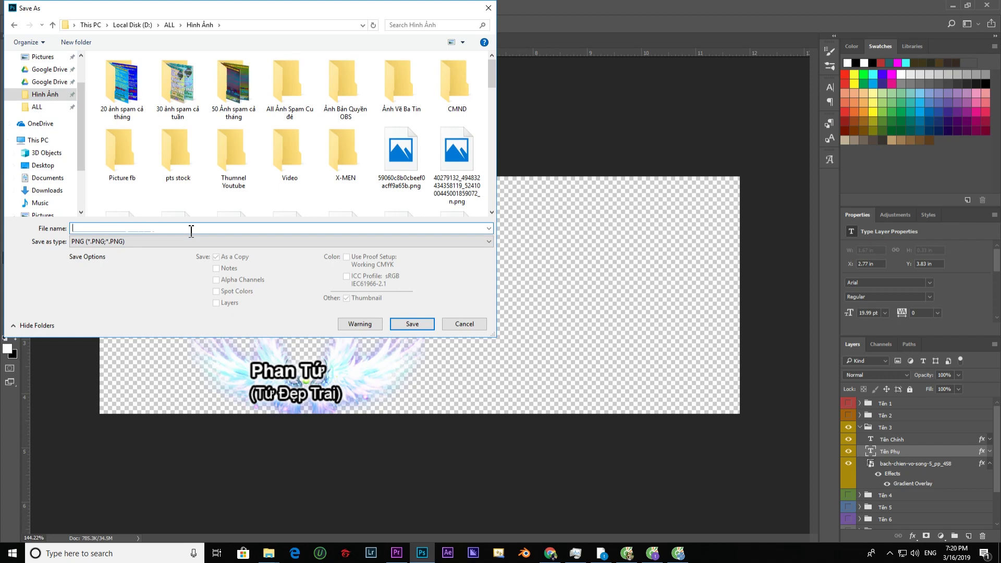
pyautogui.write('Tendep')
pyautogui.doubleClick(88, 228)
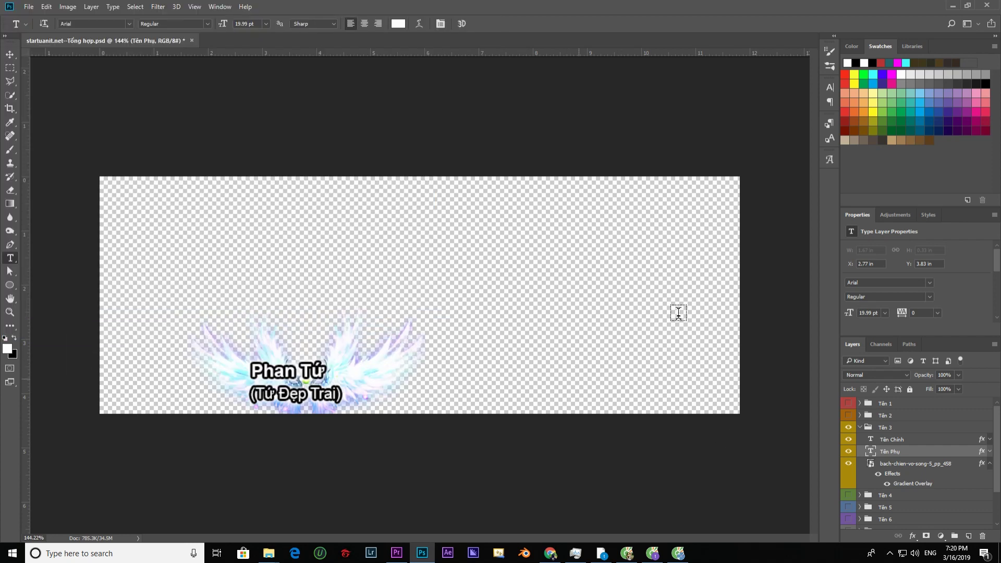
pyautogui.click(950, 6)
# - Refresh the desktop twice from its context menu
pyautogui.rightClick(424, 211)
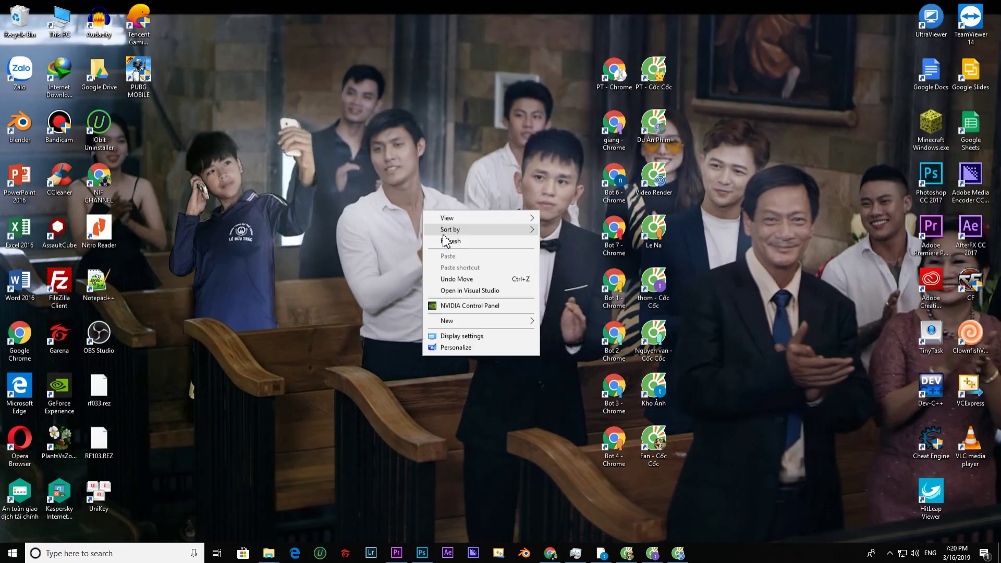
pyautogui.click(432, 235)
pyautogui.rightClick(469, 277)
pyautogui.click(468, 266)
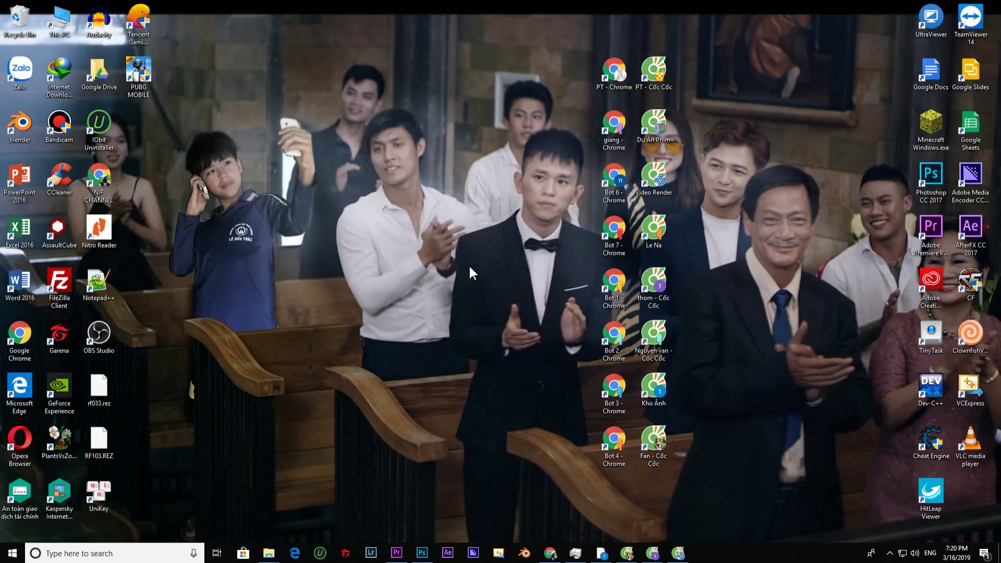
# - Restore Premiere, rewind Khung 11 to 00;00;00;00, and bring up the Video Banner Fb folder
pyautogui.click(392, 552)
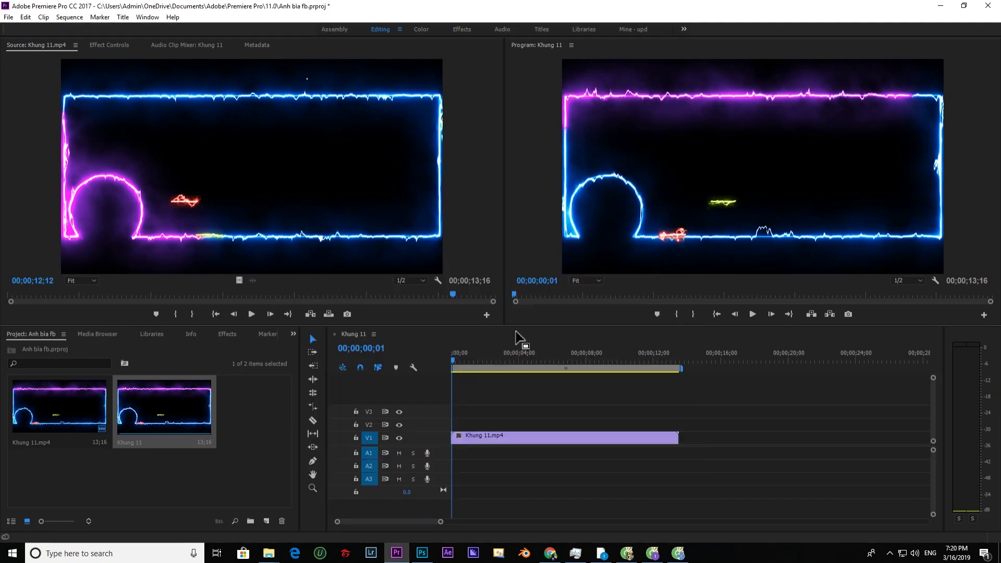
pyautogui.click(480, 364)
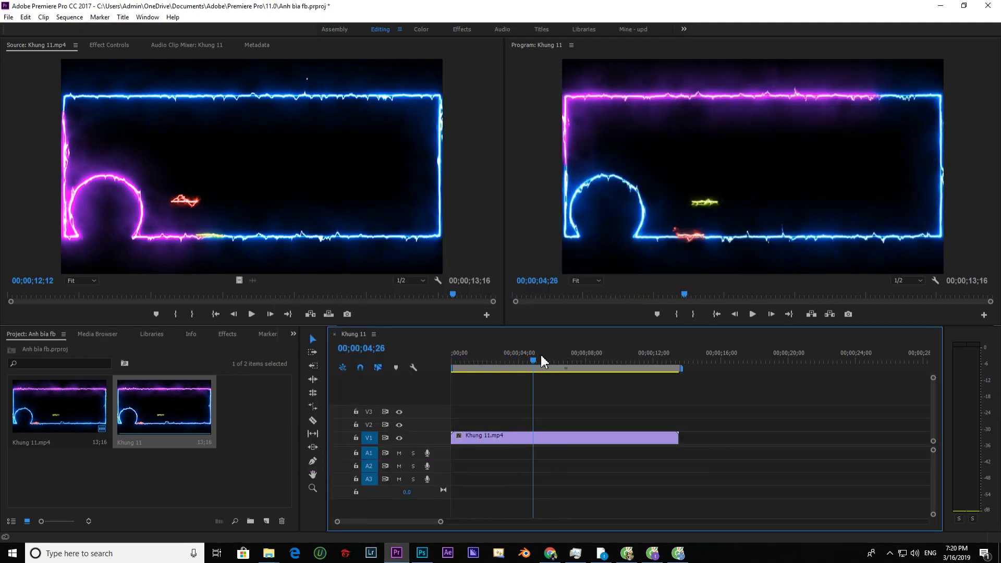
pyautogui.moveTo(480, 364); pyautogui.dragTo(452, 359)
pyautogui.moveTo(253, 559)
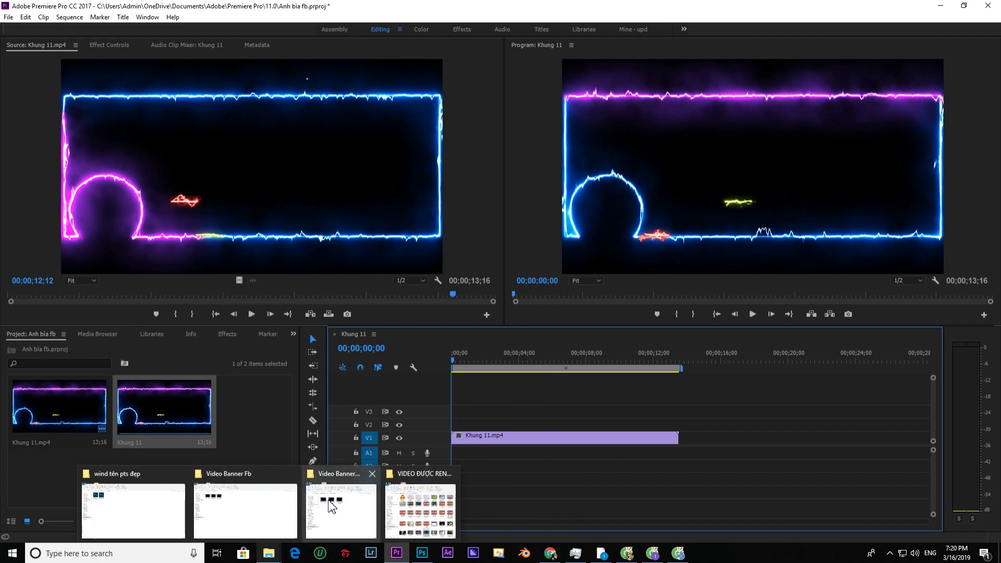
pyautogui.click(230, 498)
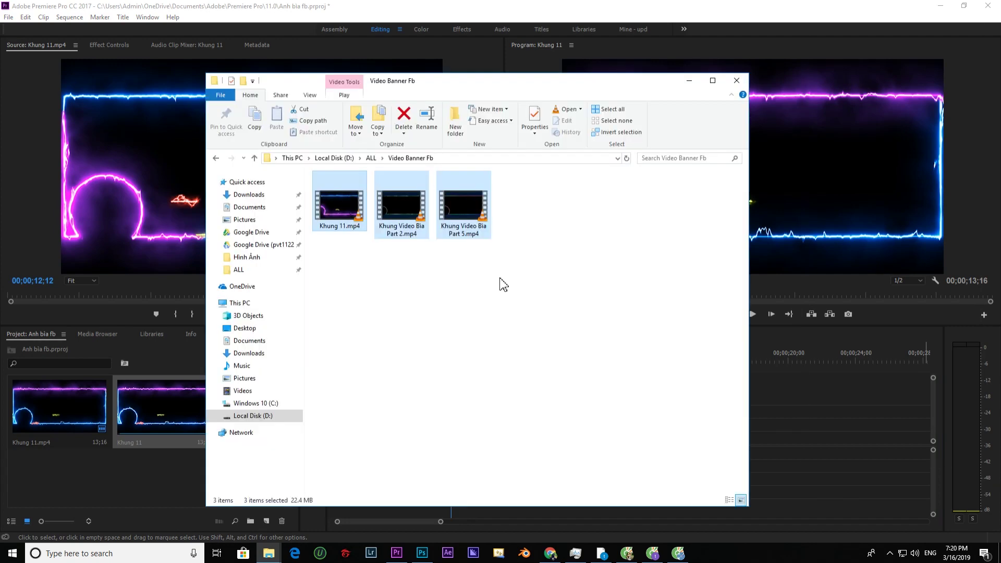
# - Play Khung Video Bìa Part 2.mp4 and Khung 11.mp4 in VLC, then close the player
pyautogui.moveTo(530, 315); pyautogui.dragTo(329, 202)
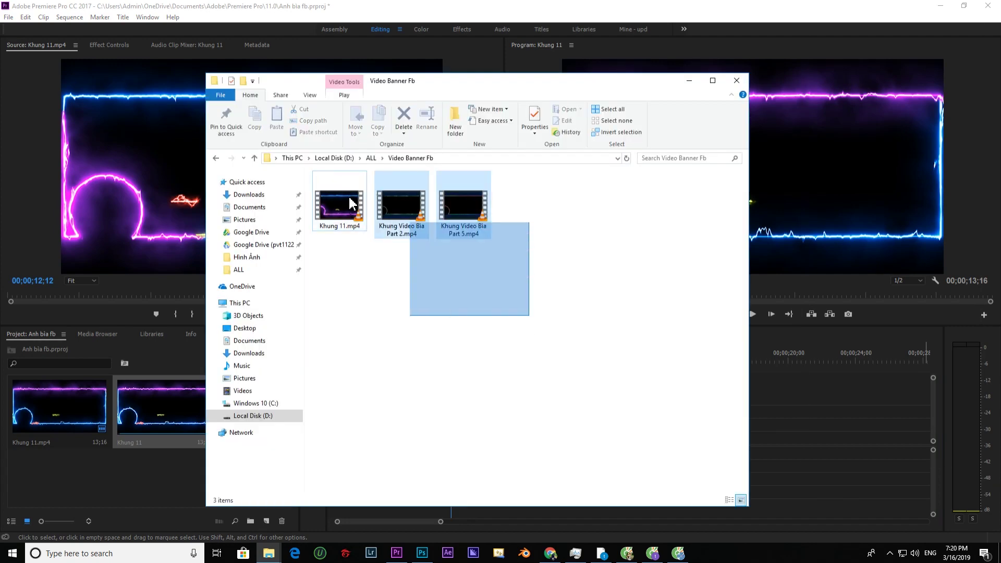
pyautogui.click(340, 225)
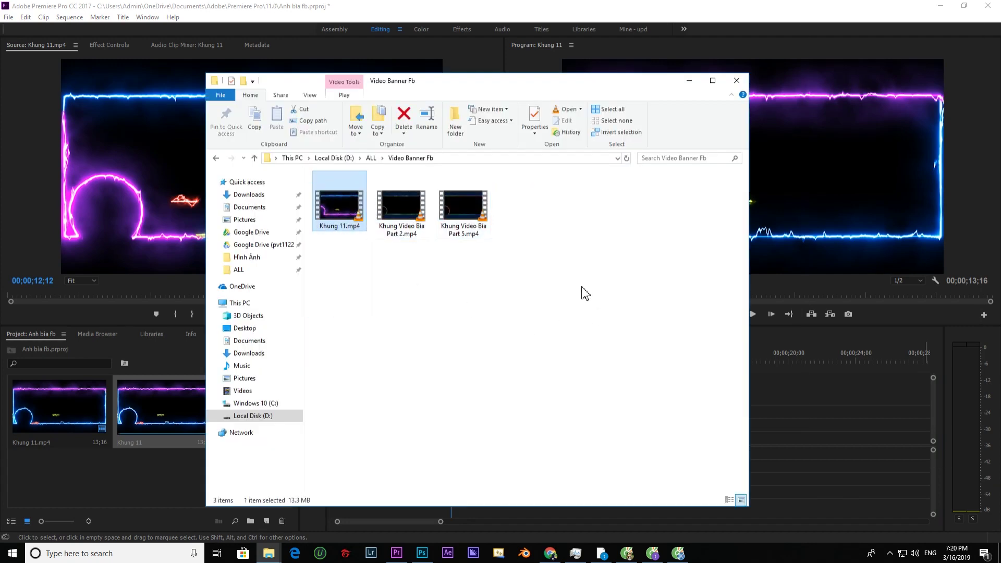
pyautogui.moveTo(574, 285); pyautogui.dragTo(364, 171)
pyautogui.doubleClick(402, 209)
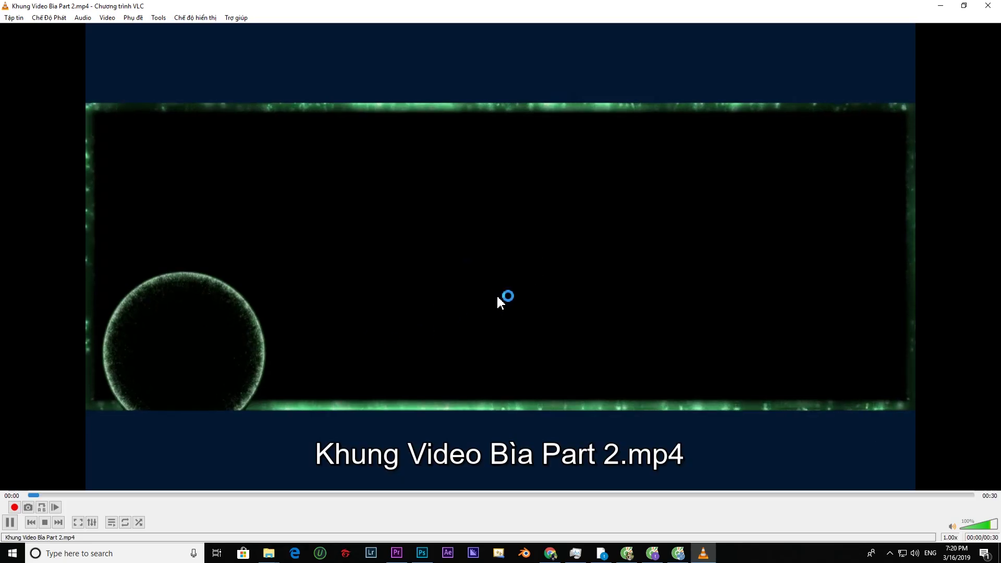
pyautogui.click(989, 5)
pyautogui.click(348, 228)
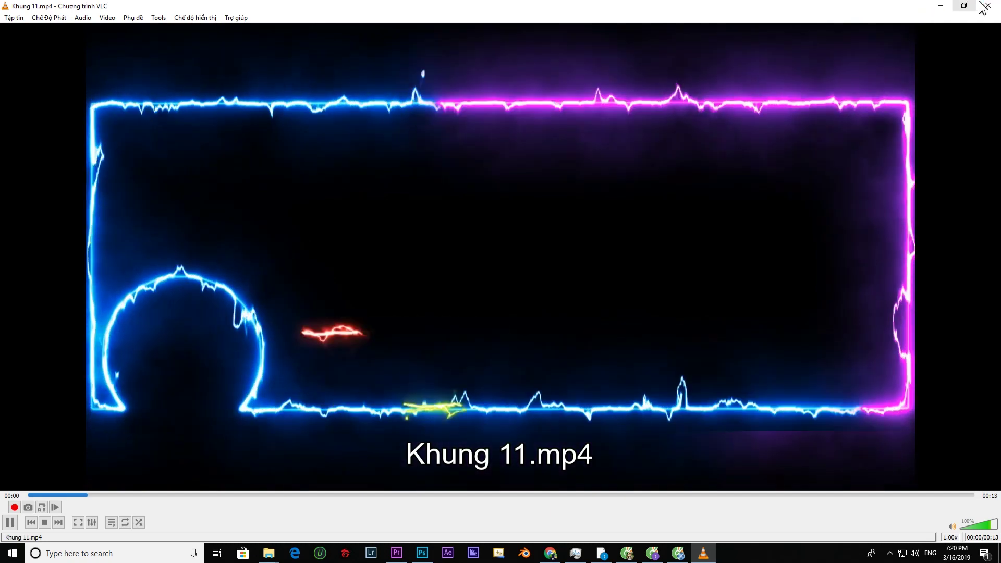
pyautogui.click(987, 6)
# - Rewind the sequence and search the Hình Ảnh folder for 'ten'
pyautogui.click(467, 361)
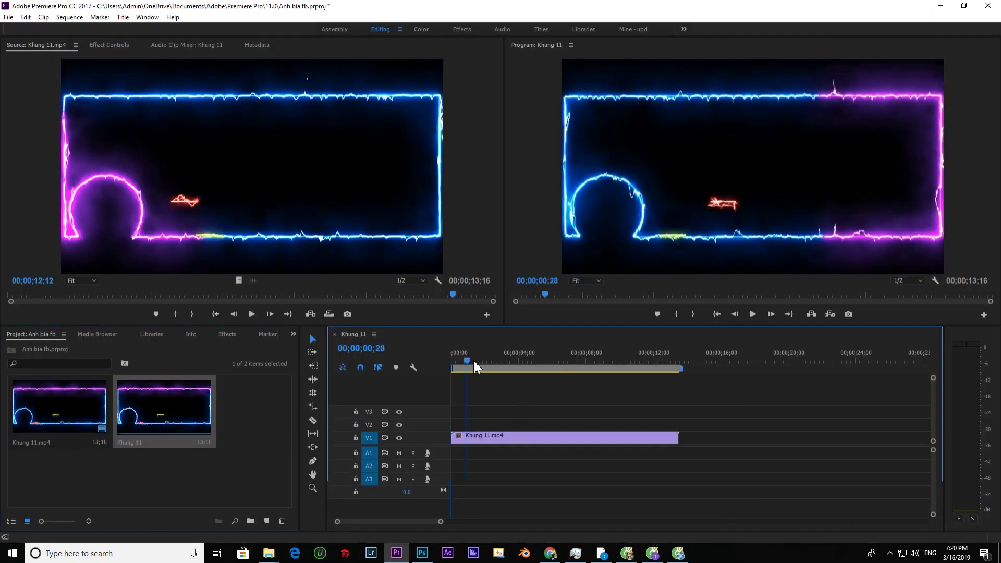
pyautogui.moveTo(475, 367); pyautogui.dragTo(452, 361)
pyautogui.moveTo(269, 554)
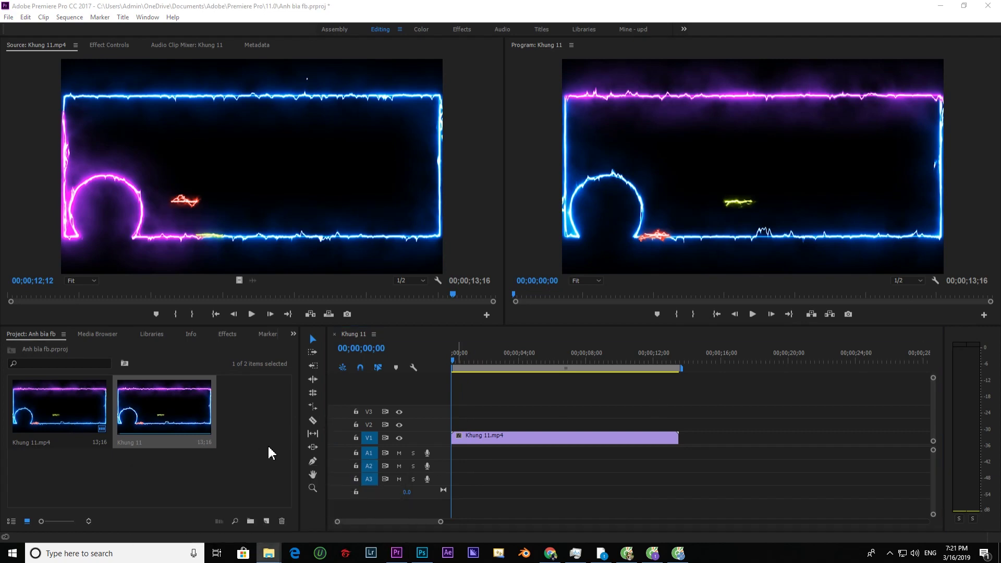
pyautogui.press('super+e')
pyautogui.click(277, 239)
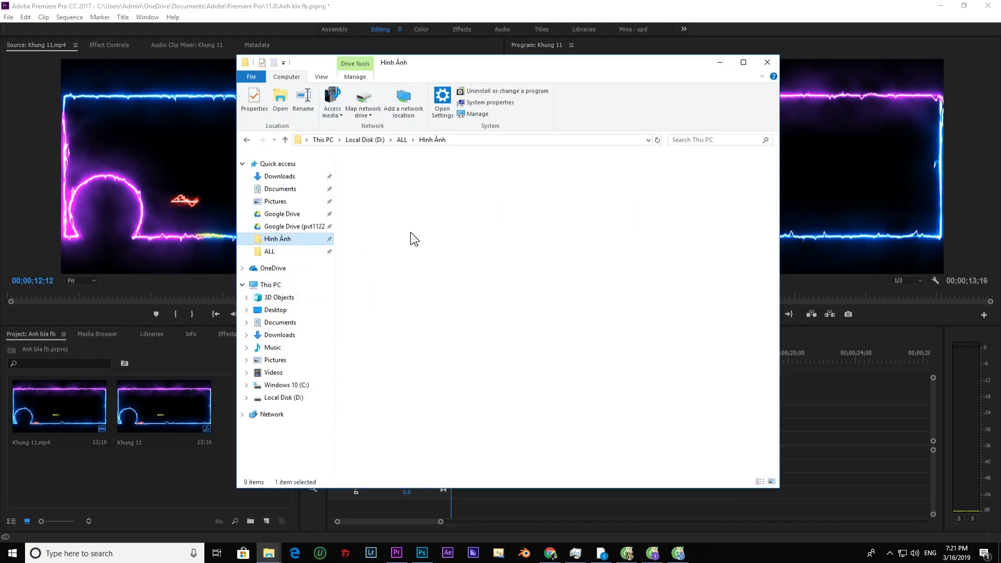
pyautogui.click(694, 139)
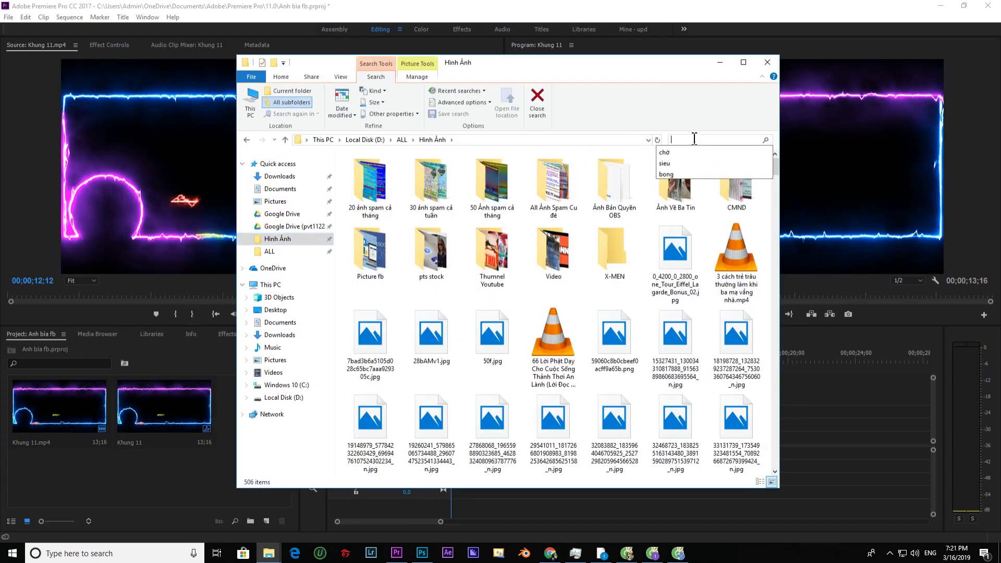
pyautogui.write('ten')
# - Import Tendep.png into the project and place it on V2 over the frame
pyautogui.click(437, 208)
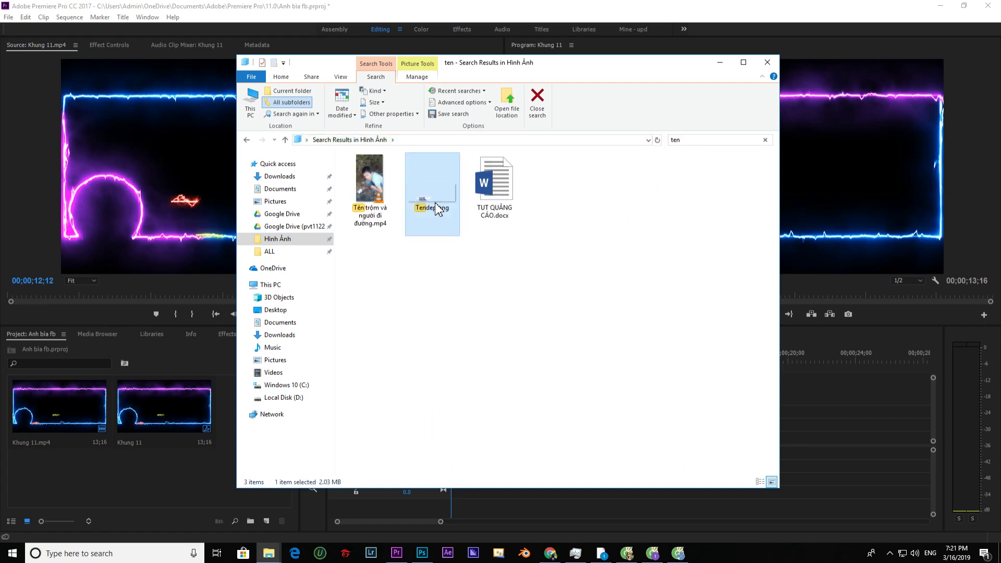
pyautogui.moveTo(433, 225); pyautogui.dragTo(178, 487)
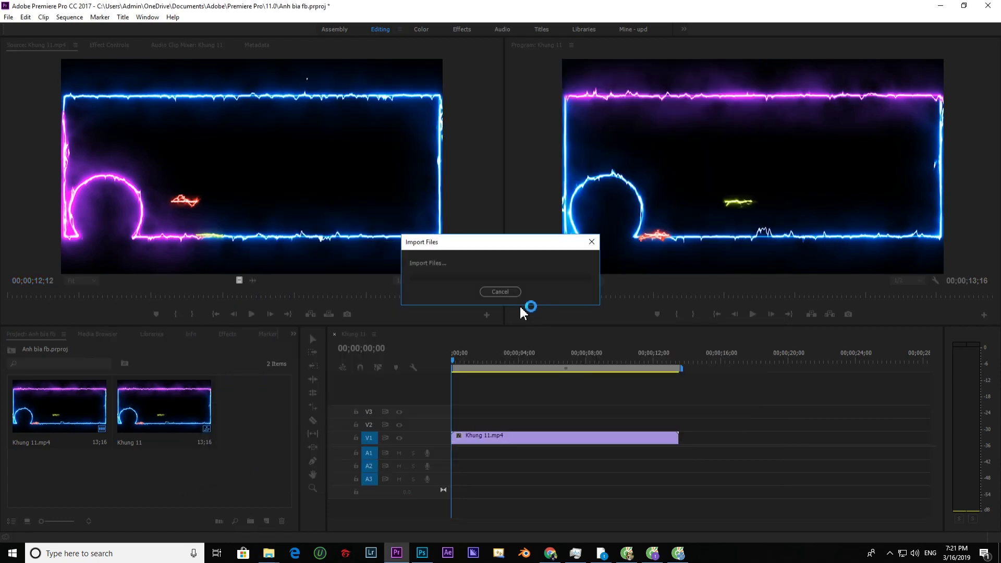
pyautogui.moveTo(245, 404); pyautogui.dragTo(488, 420)
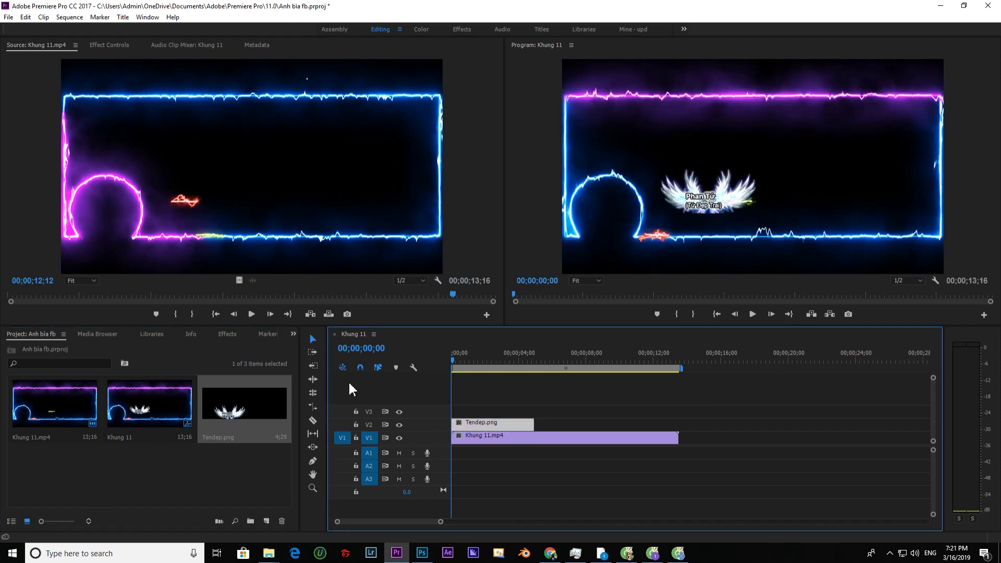
# - Move the wings logo near frame centre and scale it to 147.7%
pyautogui.click(109, 45)
pyautogui.click(49, 87)
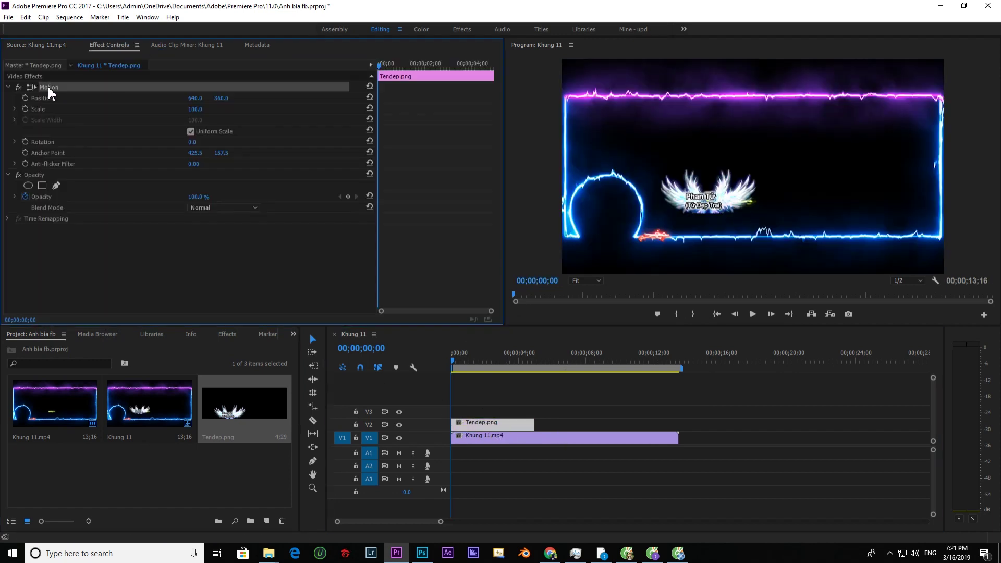
pyautogui.moveTo(839, 175); pyautogui.dragTo(777, 197)
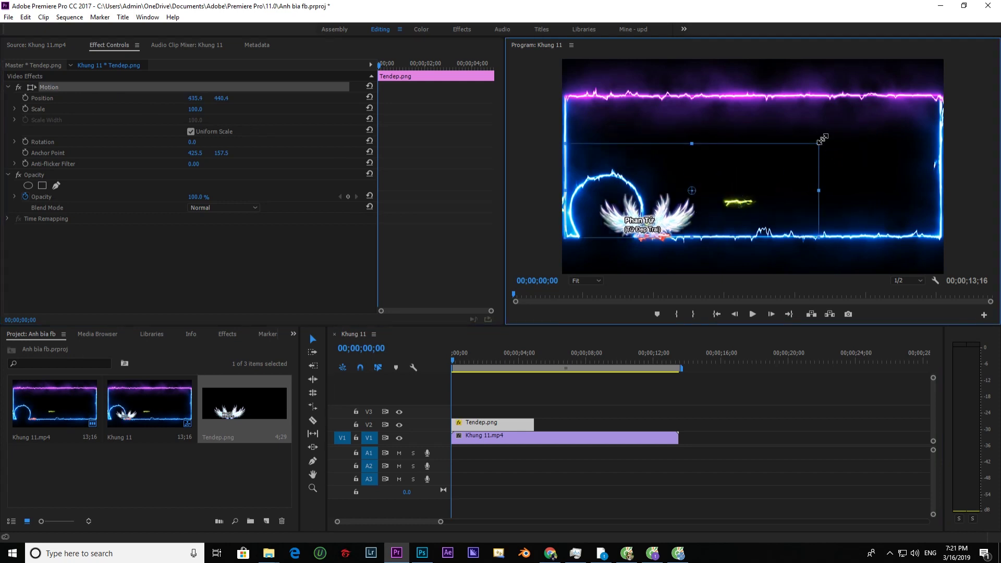
pyautogui.moveTo(854, 128); pyautogui.dragTo(890, 147)
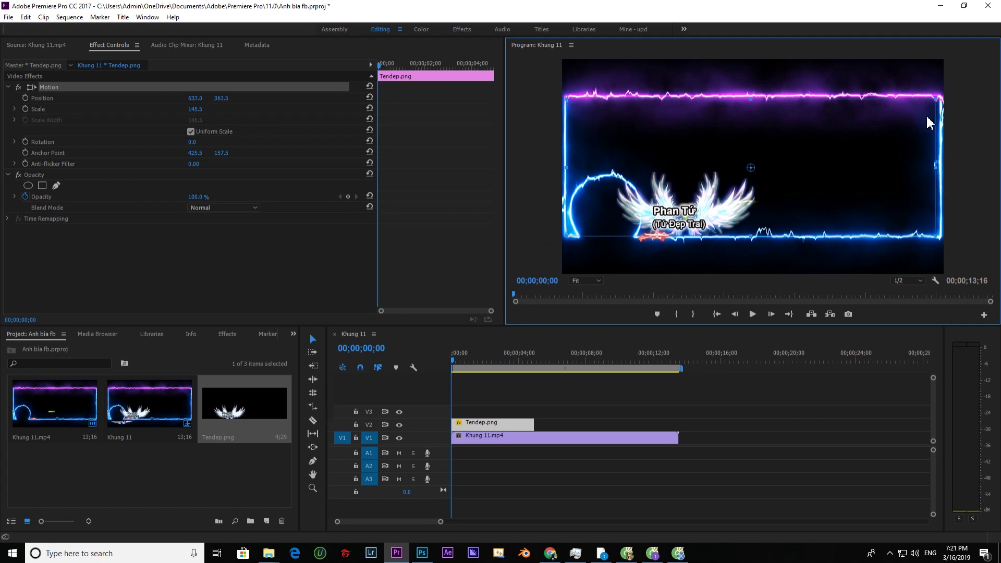
pyautogui.moveTo(942, 98); pyautogui.dragTo(943, 97)
pyautogui.moveTo(905, 151); pyautogui.dragTo(909, 151)
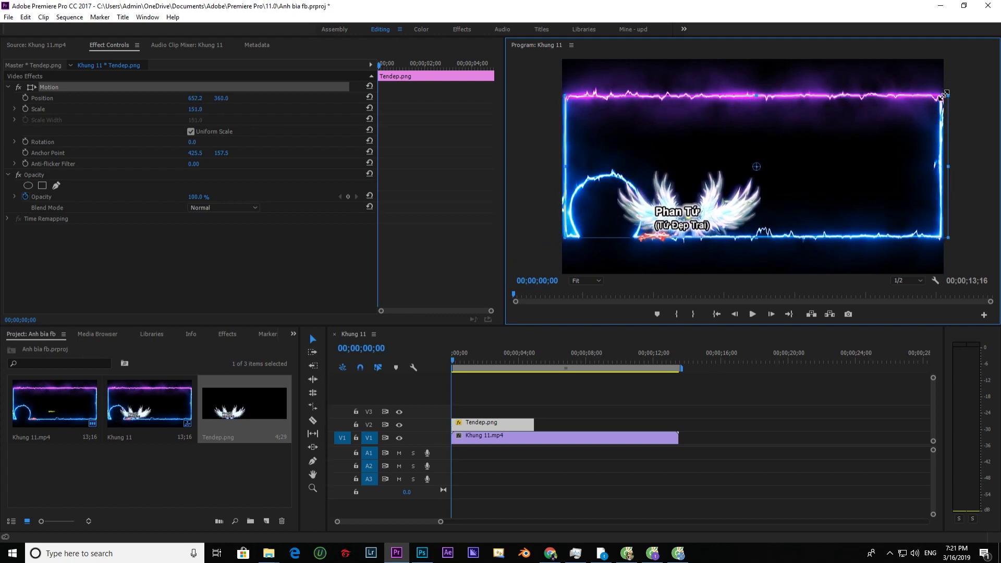
pyautogui.moveTo(949, 95); pyautogui.dragTo(945, 98)
pyautogui.moveTo(913, 145); pyautogui.dragTo(908, 146)
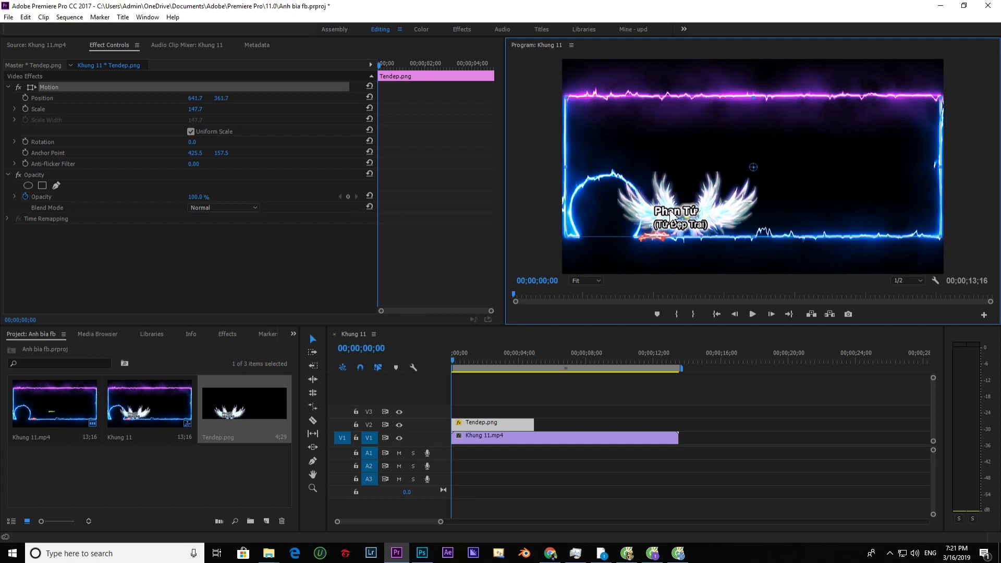
# - Preview the composite with playback resolution set to Full
pyautogui.click(462, 376)
pyautogui.press('space')
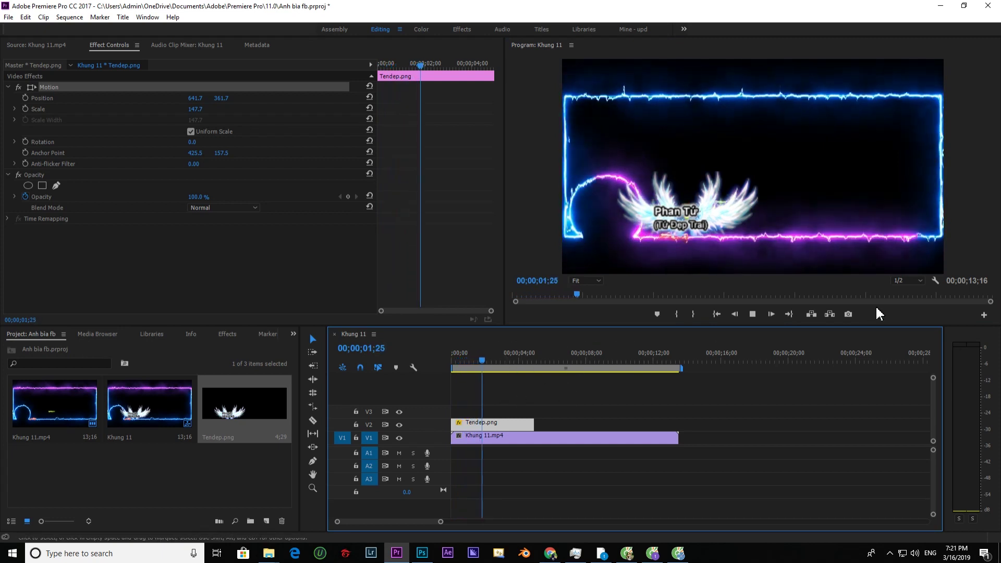
pyautogui.press('space')
pyautogui.click(921, 281)
pyautogui.click(910, 291)
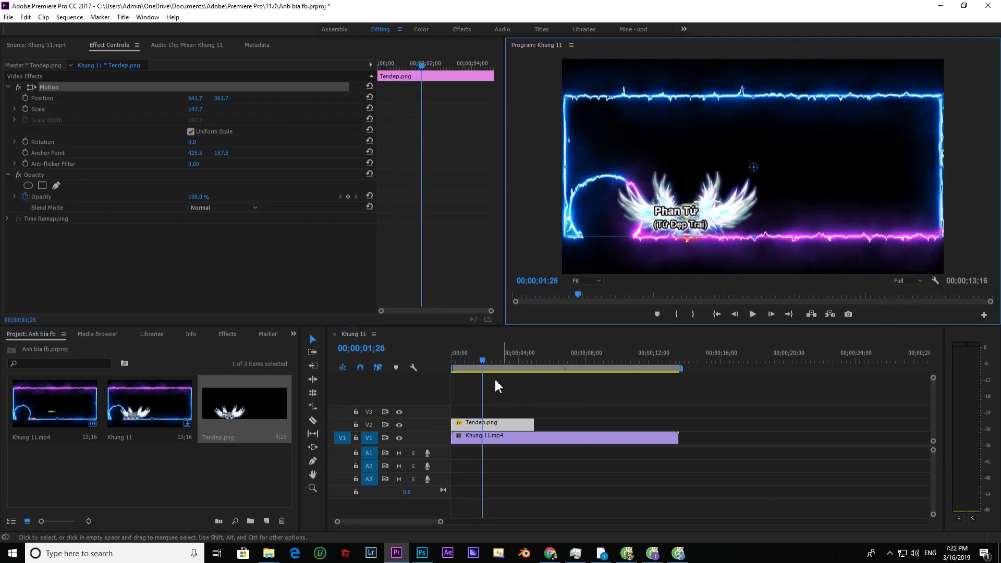
pyautogui.press('space')
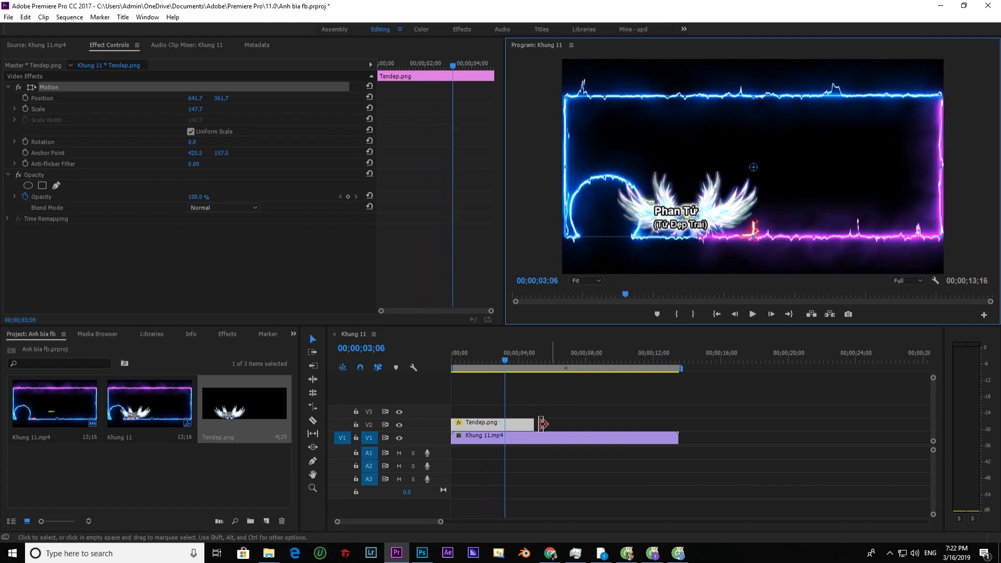
# - Extend the Tendep.png clip to match Khung 11.mp4's length
pyautogui.click(591, 425)
pyautogui.press('space')
pyautogui.moveTo(591, 425); pyautogui.dragTo(678, 425)
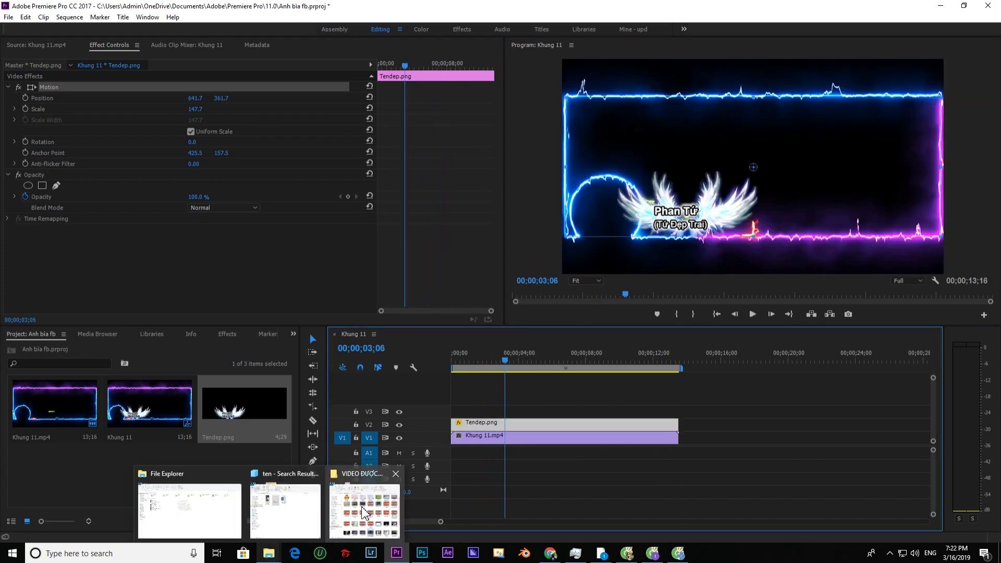
pyautogui.click(365, 508)
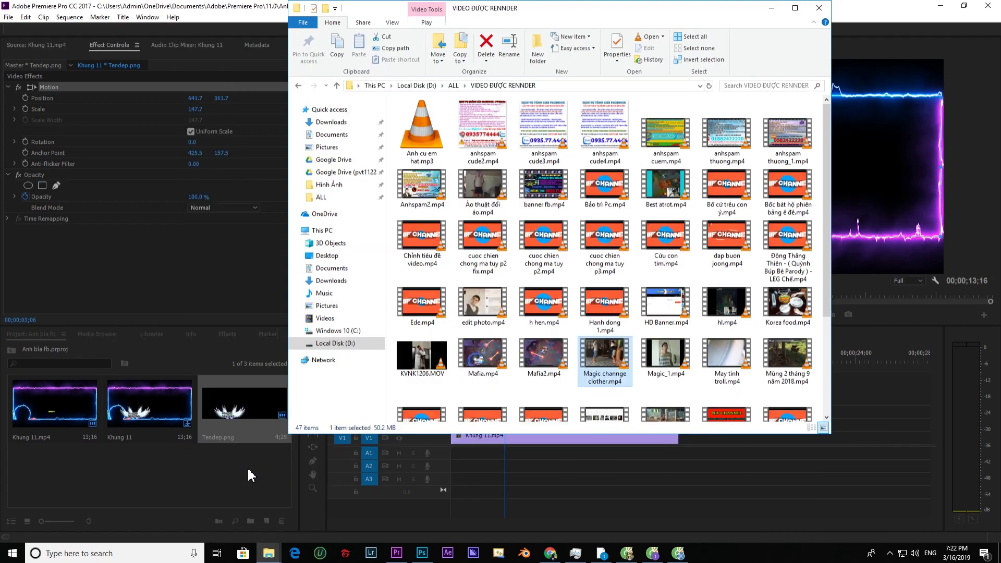
# - Import Magic channge clother.mp4 from VIDEO ĐƯỢC RENNDER into the Premiere Project panel
pyautogui.moveTo(242, 485); pyautogui.dragTo(112, 475)
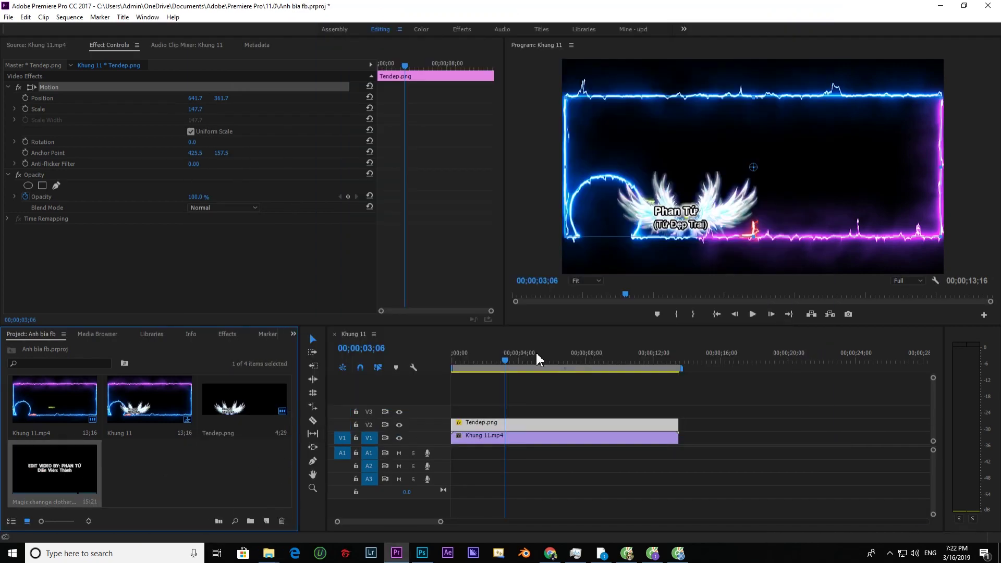
# - Move the logo clip to V3 and set Khung 11.mp4's blend mode to Screen
pyautogui.moveTo(507, 357); pyautogui.dragTo(452, 358)
pyautogui.moveTo(511, 422); pyautogui.dragTo(512, 410)
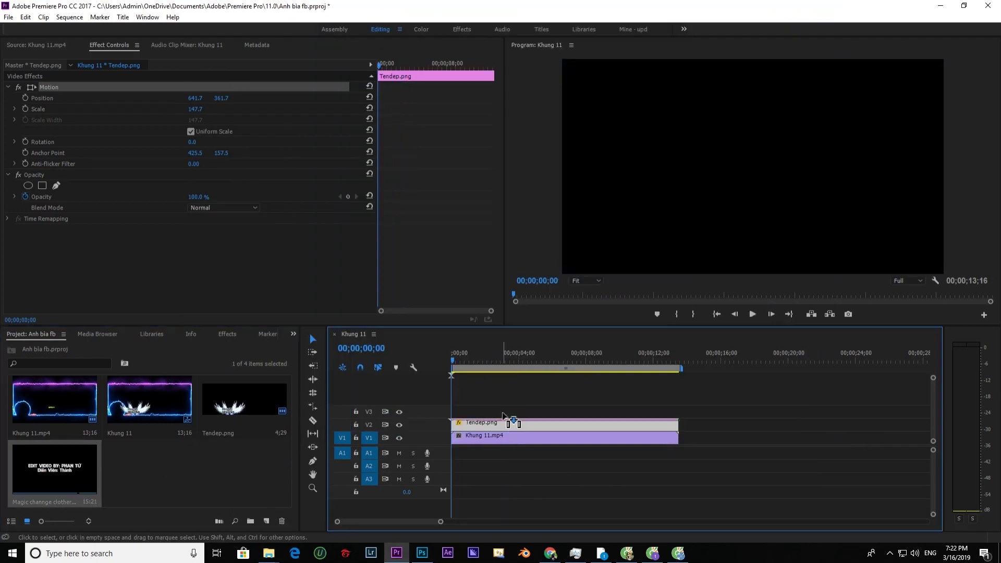
pyautogui.click(511, 436)
pyautogui.click(219, 208)
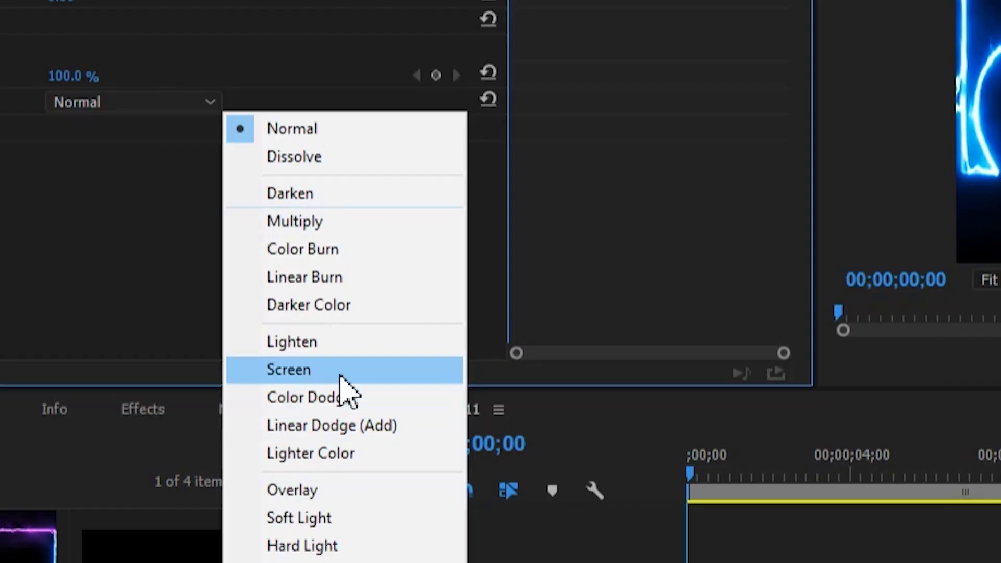
pyautogui.click(294, 320)
# - Add the Magic channge clother.mp4 footage to the timeline beneath the frame clip
pyautogui.moveTo(64, 481); pyautogui.dragTo(461, 424)
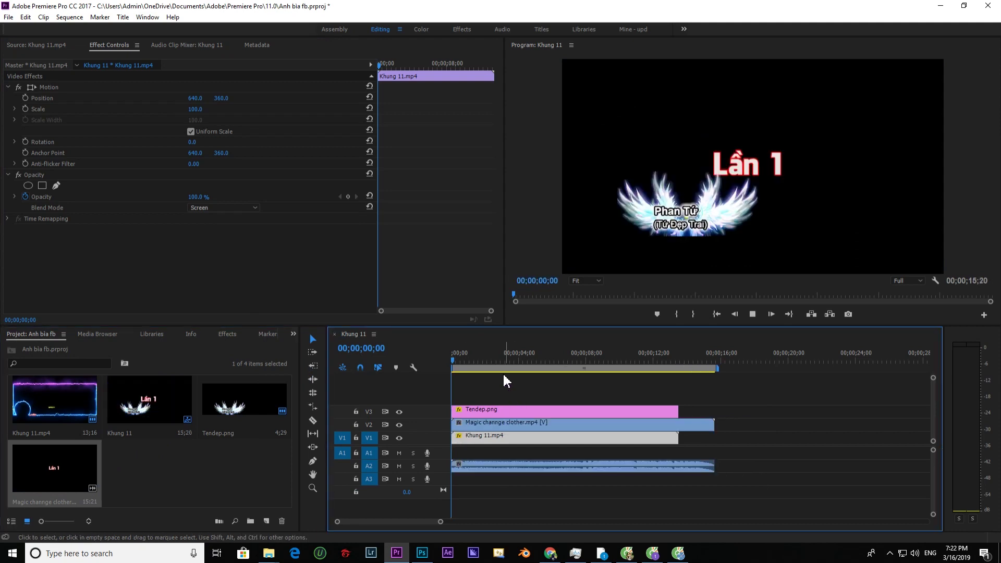
pyautogui.press('space')
pyautogui.press('space')
pyautogui.moveTo(479, 365); pyautogui.dragTo(448, 362)
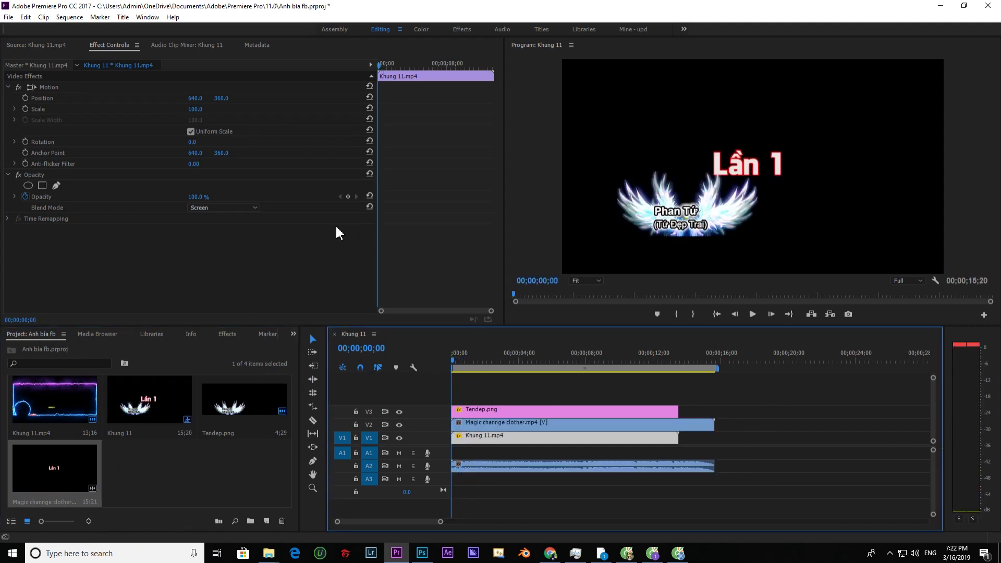
pyautogui.click(245, 210)
pyautogui.click(266, 218)
pyautogui.moveTo(493, 424); pyautogui.dragTo(522, 412)
pyautogui.moveTo(454, 358); pyautogui.dragTo(451, 358)
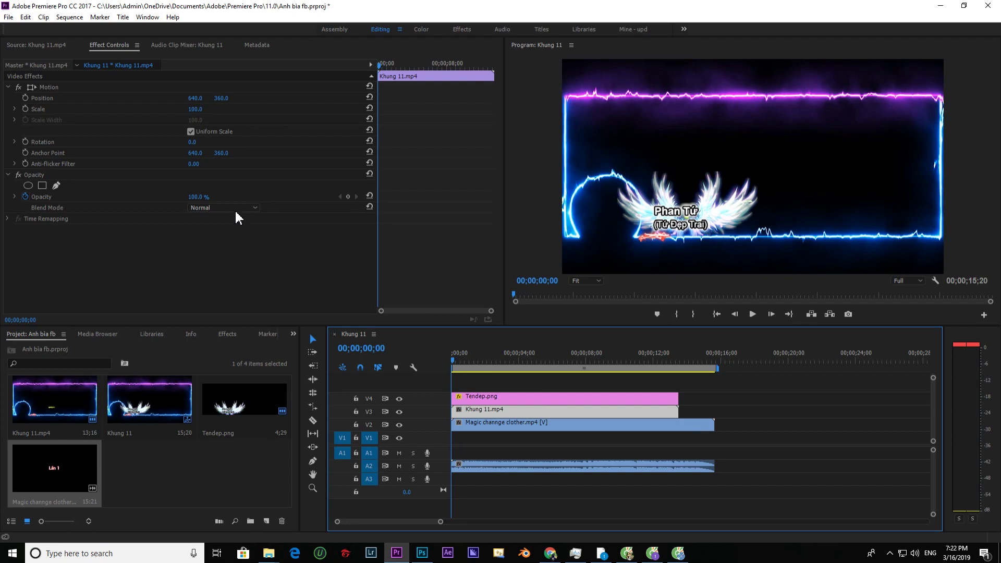
# - Reapply Screen blend to Khung 11.mp4 and preview the footage inside the frame
pyautogui.click(236, 209)
pyautogui.click(292, 315)
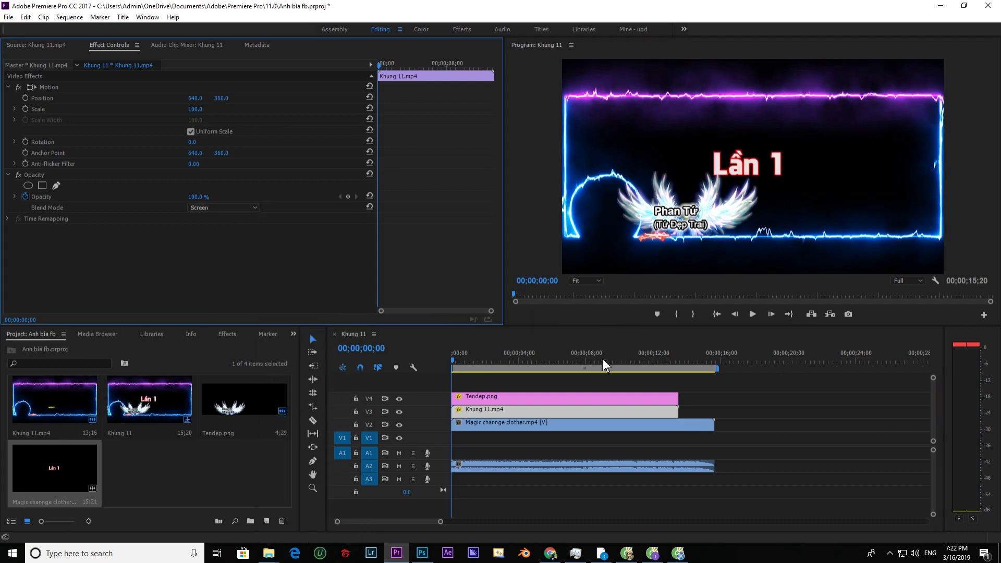
pyautogui.click(488, 372)
pyautogui.press('space')
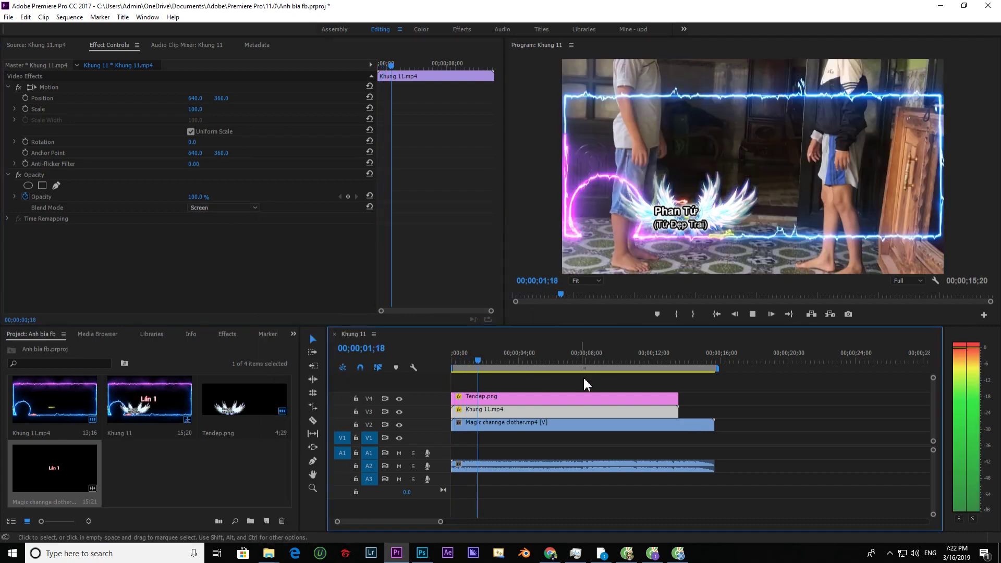
pyautogui.press('space')
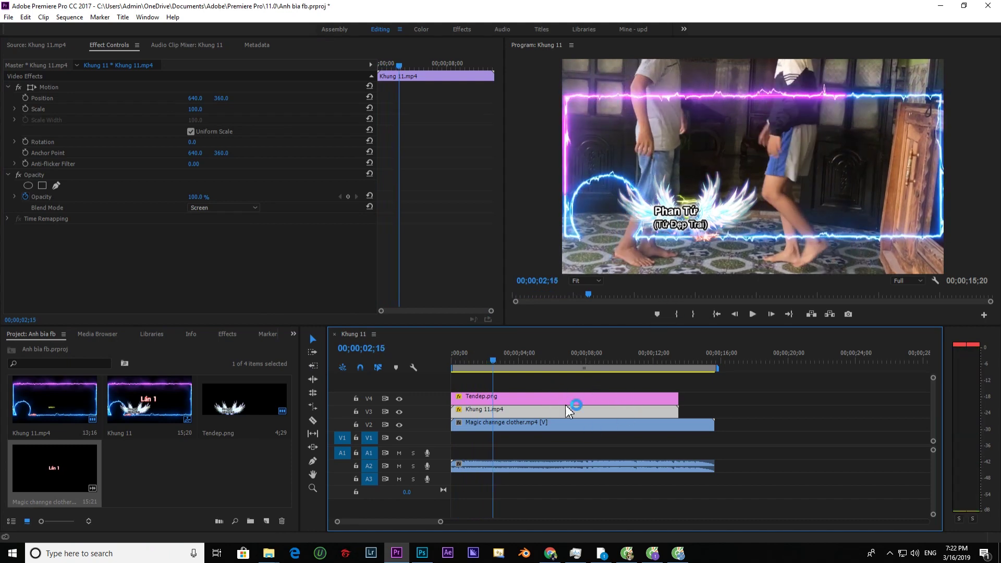
pyautogui.click(541, 427)
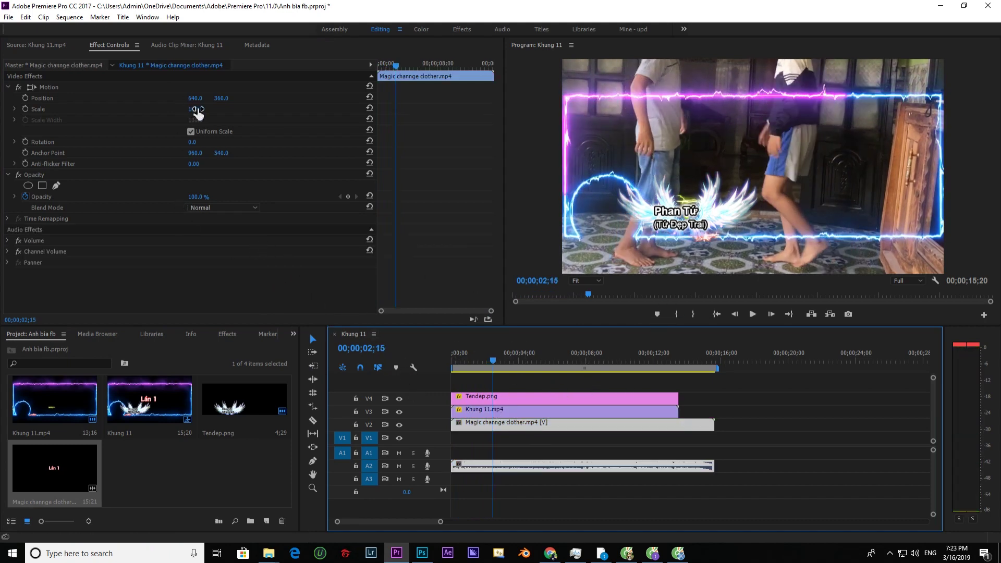
# - Scale the footage to 45% and apply a Crop effect of 13% left and 28% right
pyautogui.moveTo(193, 109)
pyautogui.mouseDown()
pyautogui.moveTo(156, 109)
pyautogui.moveTo(222, 116)
pyautogui.moveTo(206, 115)
pyautogui.moveTo(229, 102)
pyautogui.mouseUp()
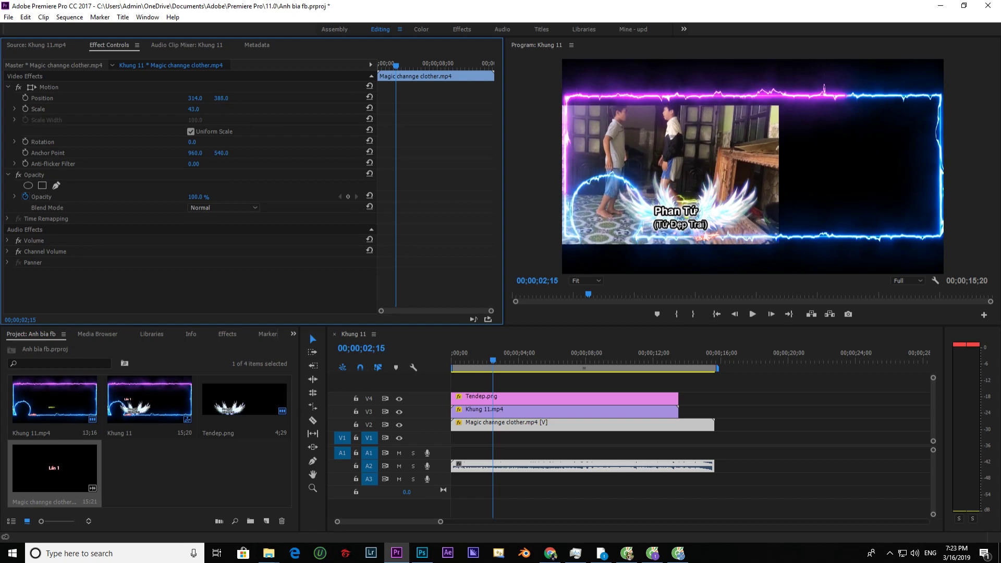
pyautogui.click(227, 333)
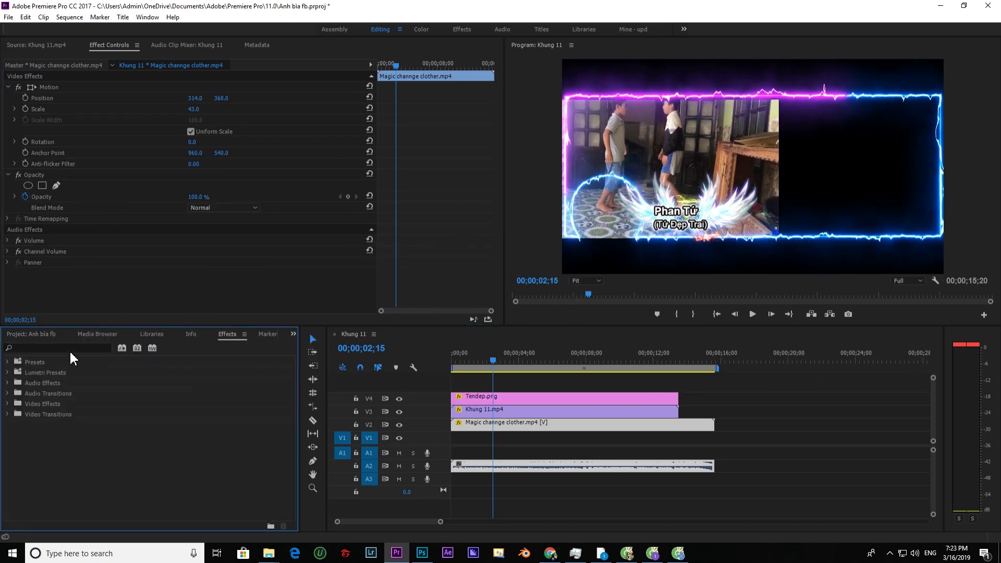
pyautogui.click(73, 348)
pyautogui.write('crop')
pyautogui.moveTo(43, 424); pyautogui.dragTo(118, 295)
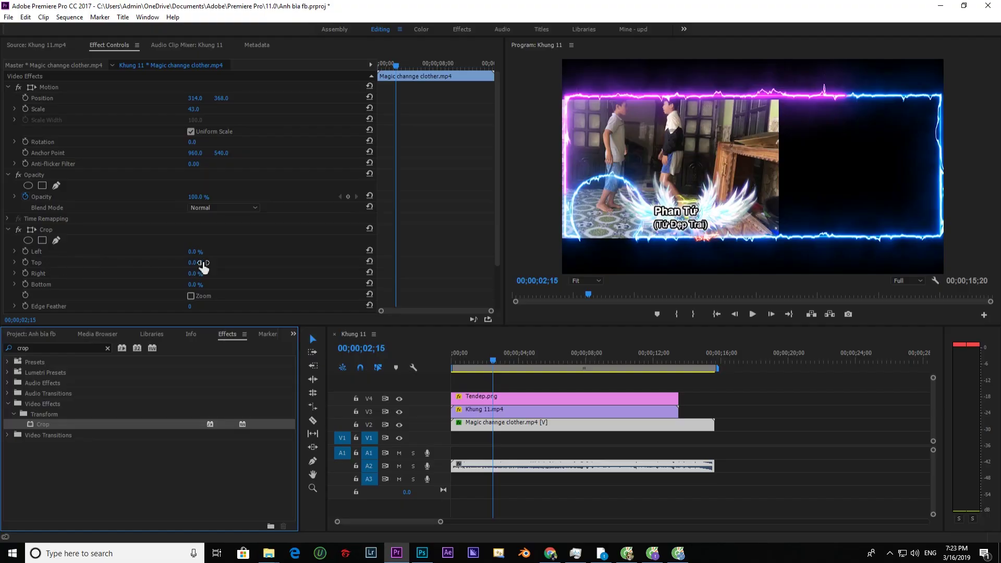
pyautogui.moveTo(195, 274)
pyautogui.mouseDown()
pyautogui.moveTo(210, 273)
pyautogui.moveTo(201, 251)
pyautogui.mouseUp()
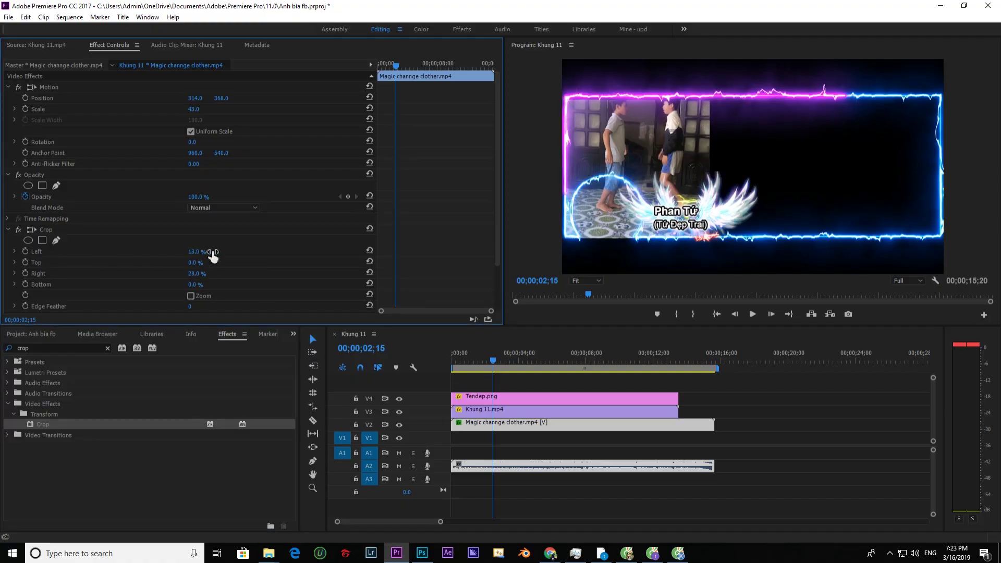
# - Move the logo and frame clips up two tracks and Alt-drag a copy of the footage onto V3
pyautogui.click(509, 424)
pyautogui.moveTo(704, 390)
pyautogui.mouseDown()
pyautogui.moveTo(635, 417)
pyautogui.moveTo(601, 382)
pyautogui.mouseUp()
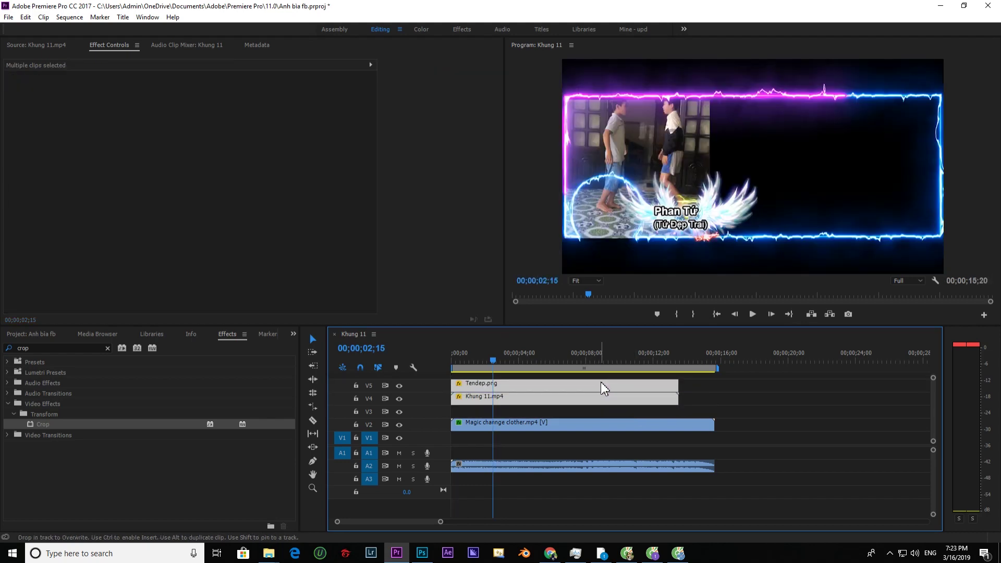
pyautogui.click(692, 405)
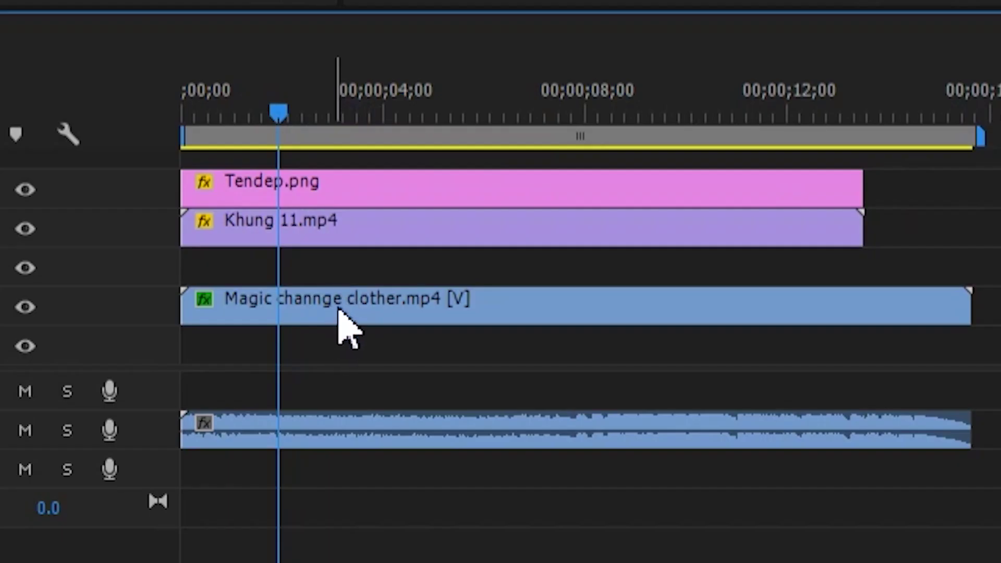
pyautogui.moveTo(504, 427); pyautogui.dragTo(503, 414)
pyautogui.moveTo(336, 274); pyautogui.dragTo(347, 286)
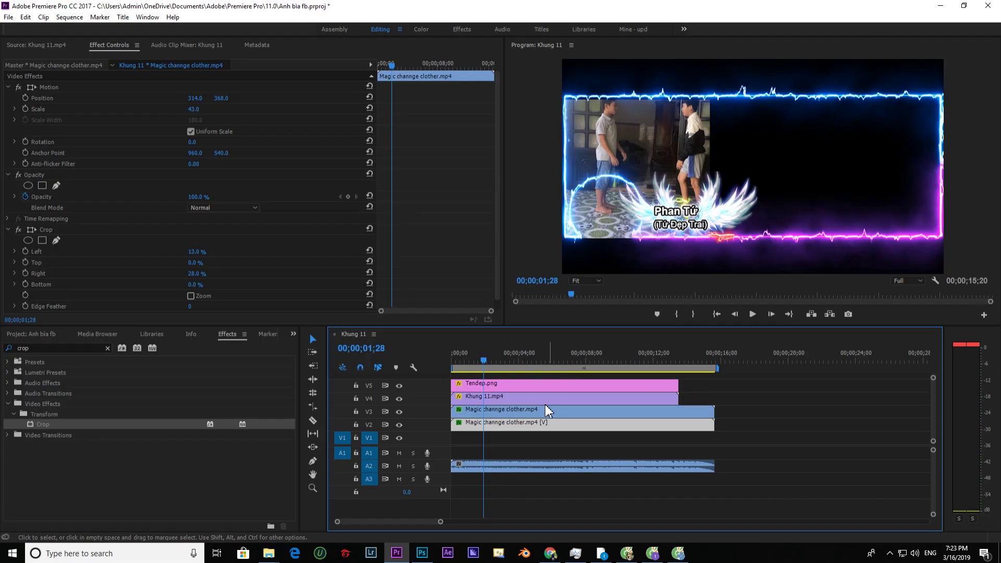
# - Shift the copied footage to the right side of the frame in the preview
pyautogui.click(48, 87)
pyautogui.moveTo(722, 164); pyautogui.dragTo(860, 167)
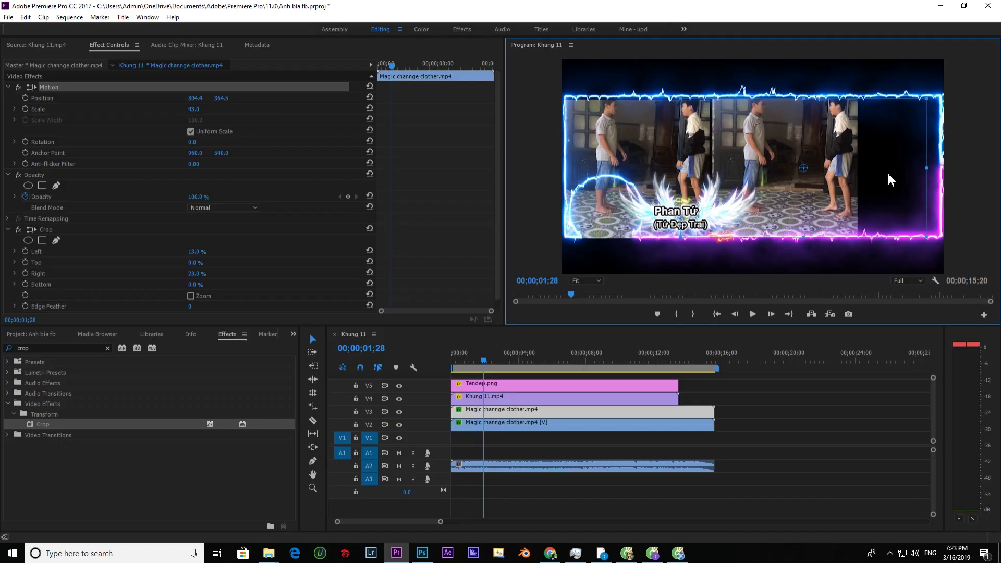
pyautogui.moveTo(852, 169)
pyautogui.mouseDown()
pyautogui.moveTo(925, 172)
pyautogui.moveTo(872, 187)
pyautogui.mouseUp()
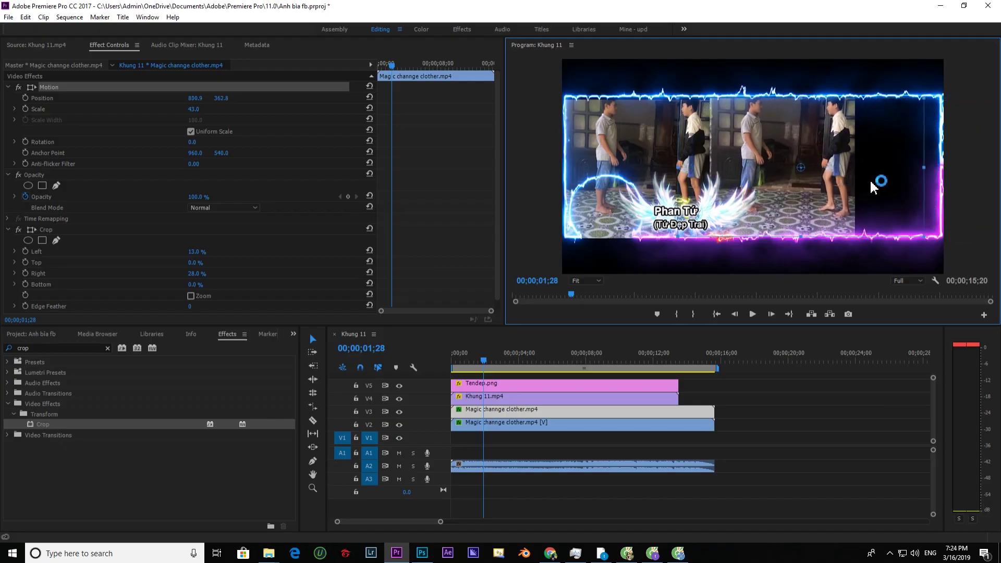
# - Play and scrub the sequence between about 6 and 9 seconds to preview both copies
pyautogui.press('space')
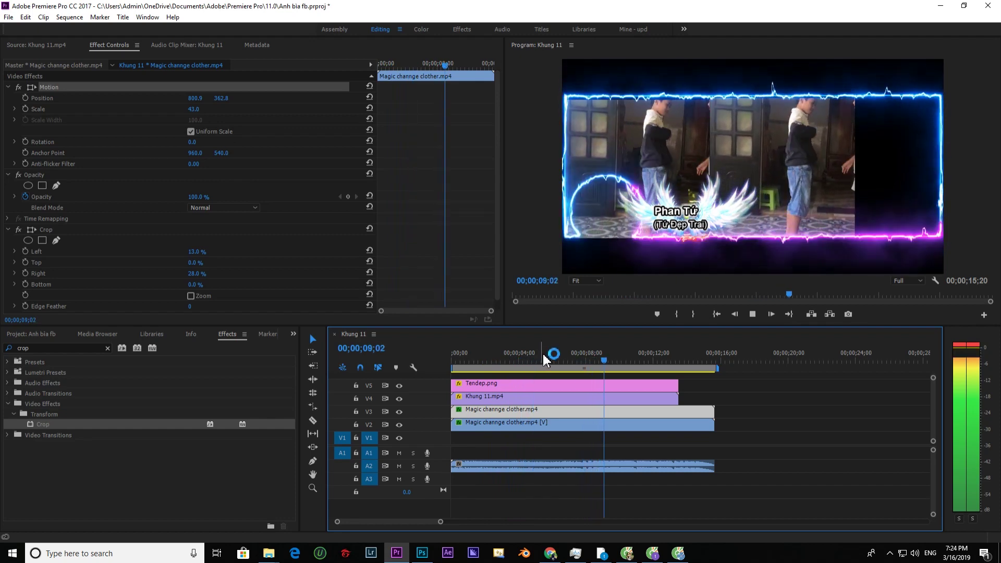
pyautogui.moveTo(548, 360)
pyautogui.mouseDown()
pyautogui.moveTo(605, 365)
pyautogui.moveTo(572, 365)
pyautogui.mouseUp()
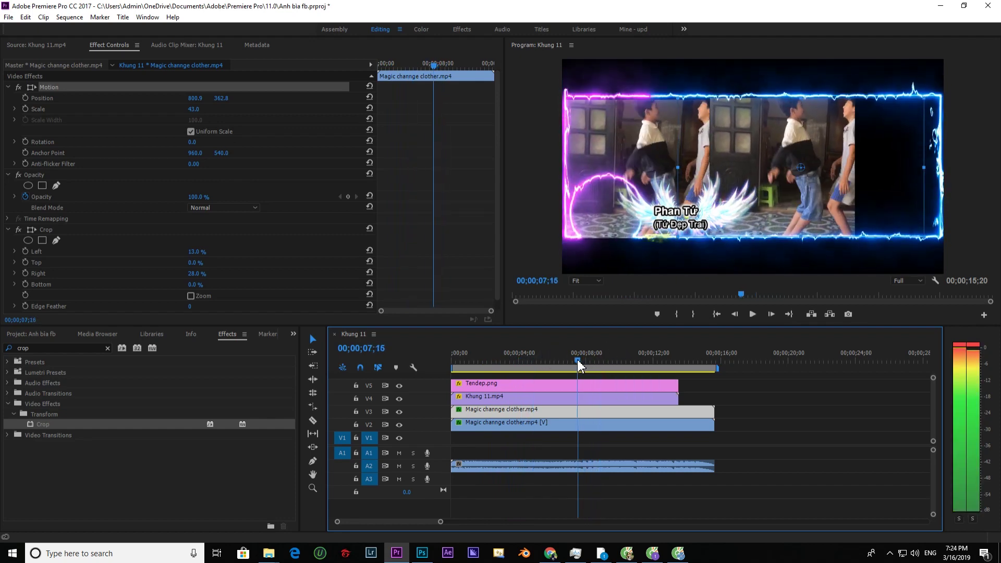
pyautogui.moveTo(571, 359); pyautogui.dragTo(560, 359)
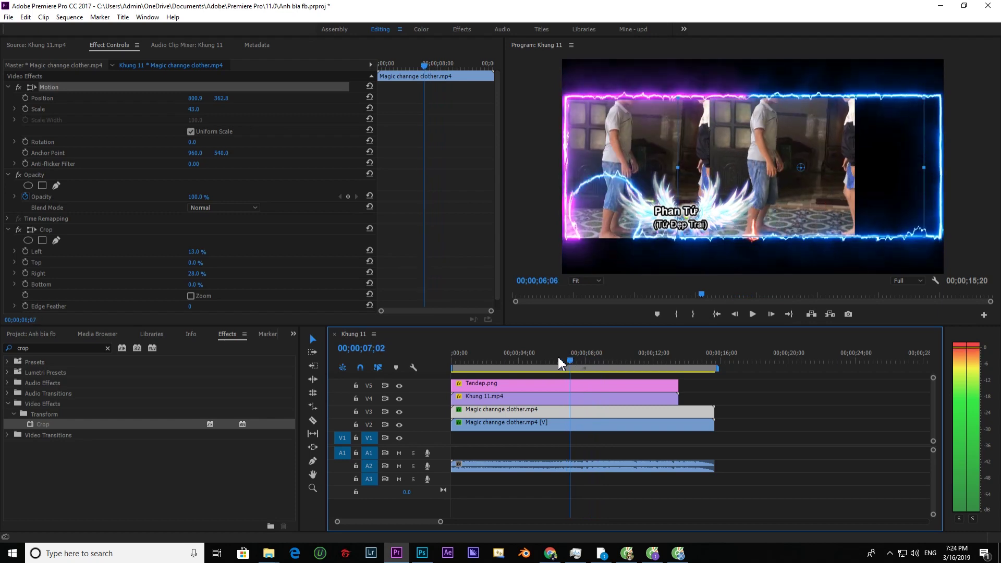
pyautogui.press('space')
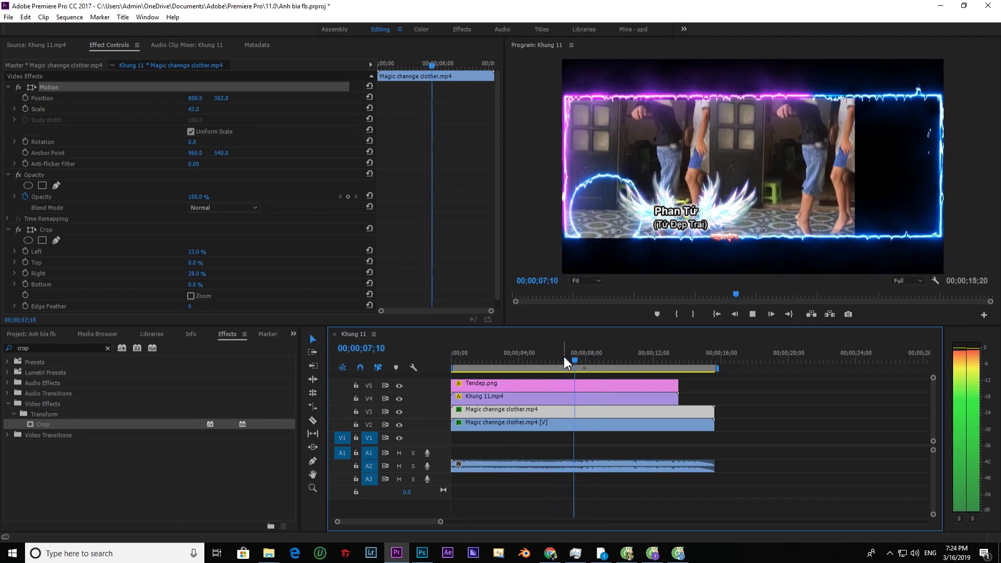
pyautogui.click(577, 359)
# - Undo the wider right-side crop so the upper copy crops 13% on each side
pyautogui.hotkey('ctrl', 'z')
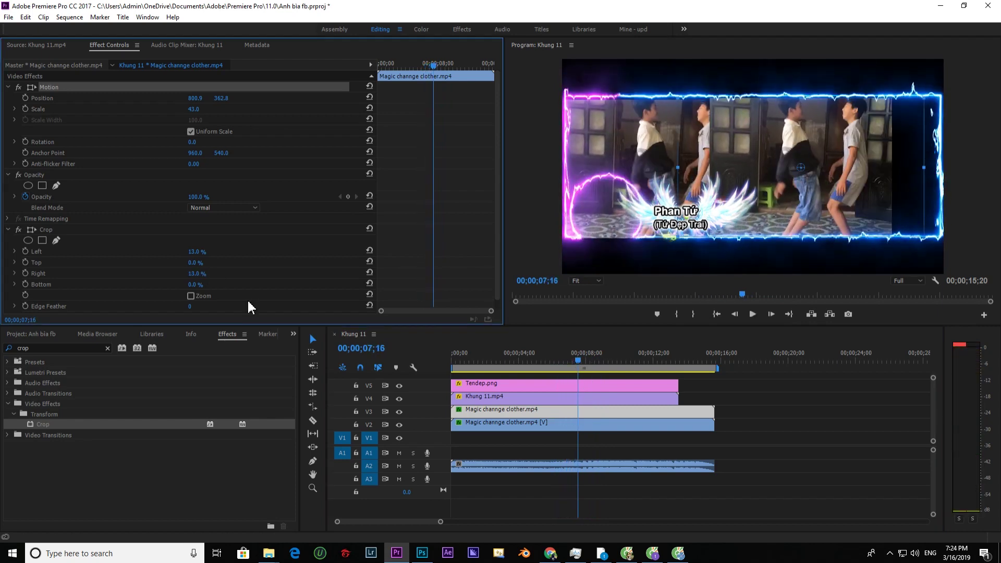
pyautogui.click(548, 412)
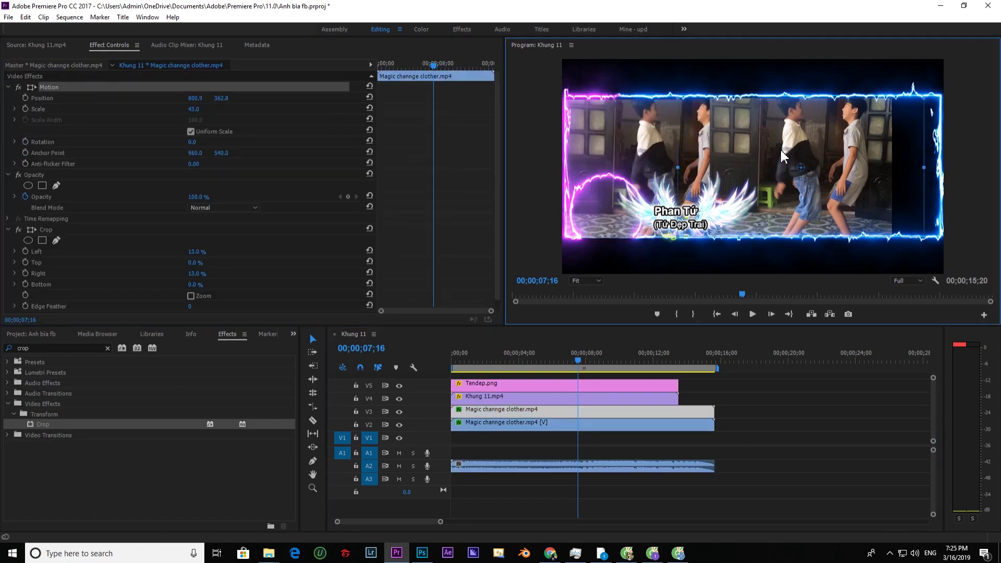
pyautogui.hotkey('ctrl', 'z')
pyautogui.click(835, 215)
pyautogui.press('space')
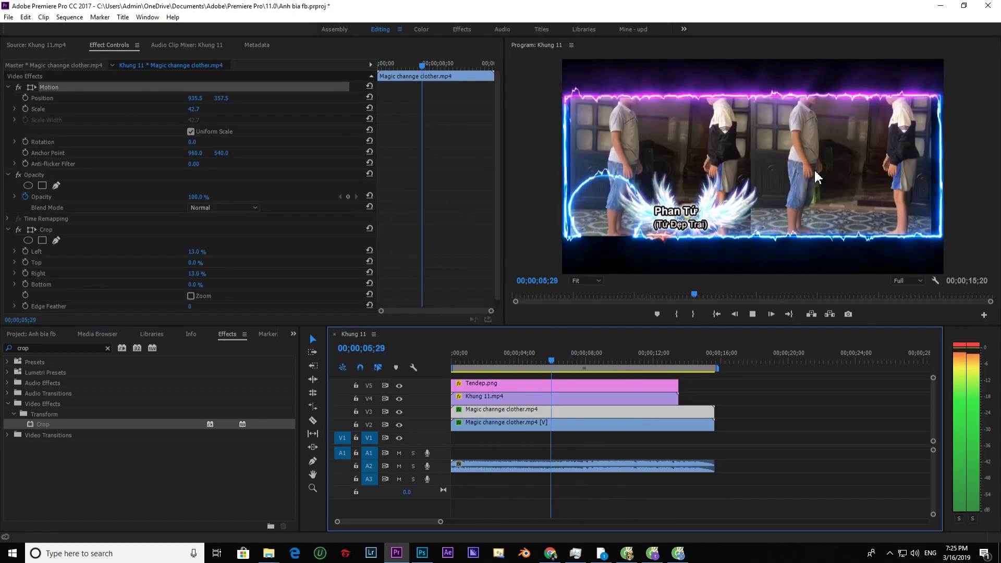
pyautogui.press('space')
pyautogui.hotkey('ctrl', 'z')
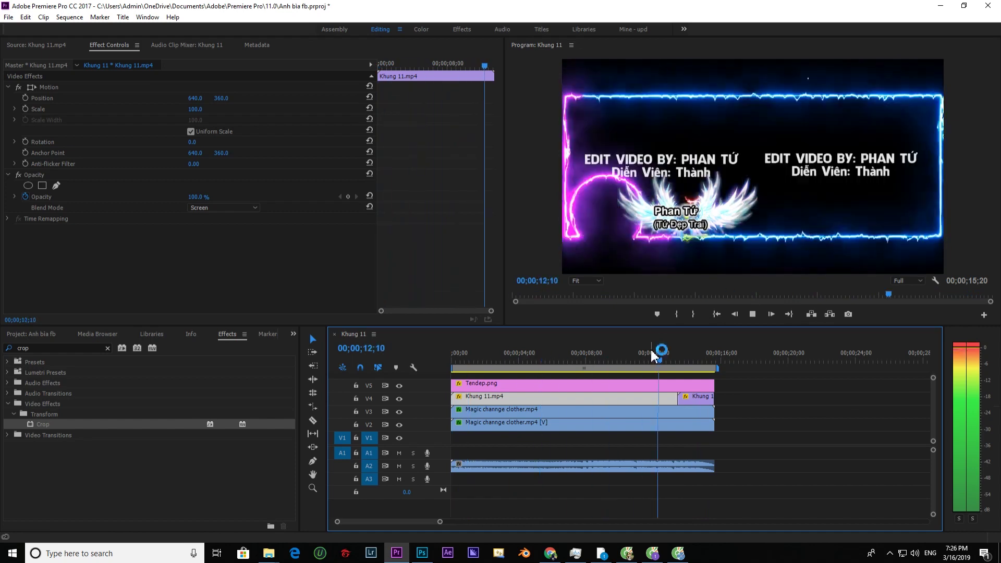
# - Browse the File, Clip, Title and Window menus, then move the playhead to about 07;20
pyautogui.click(8, 17)
pyautogui.press('Right')
pyautogui.press('Right')
pyautogui.click(125, 18)
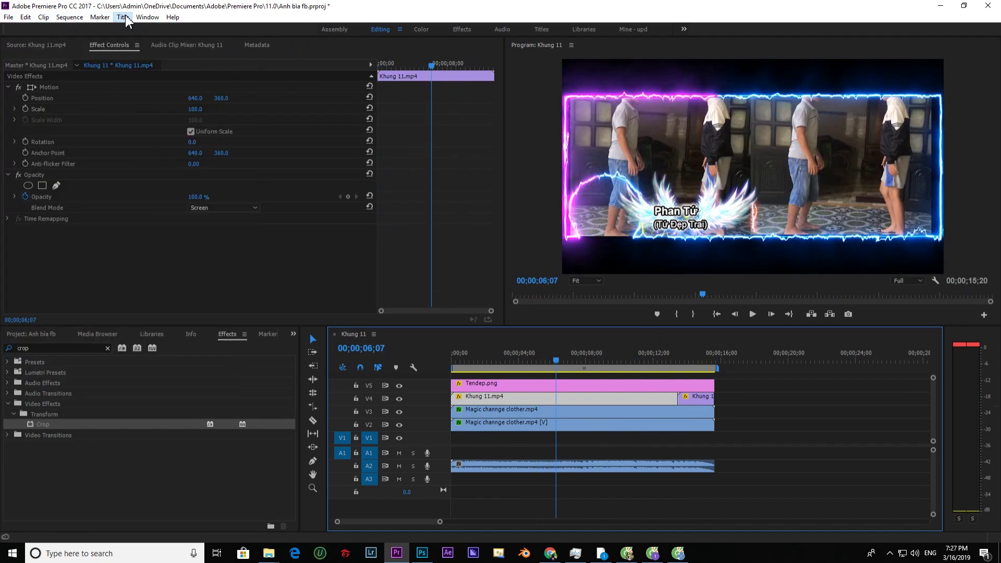
pyautogui.click(146, 17)
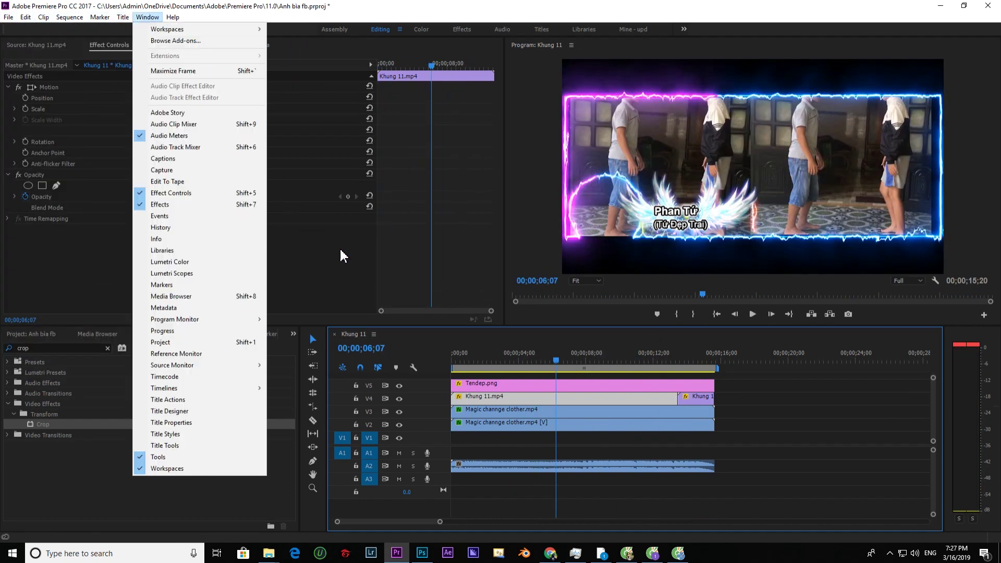
pyautogui.click(592, 358)
pyautogui.click(581, 356)
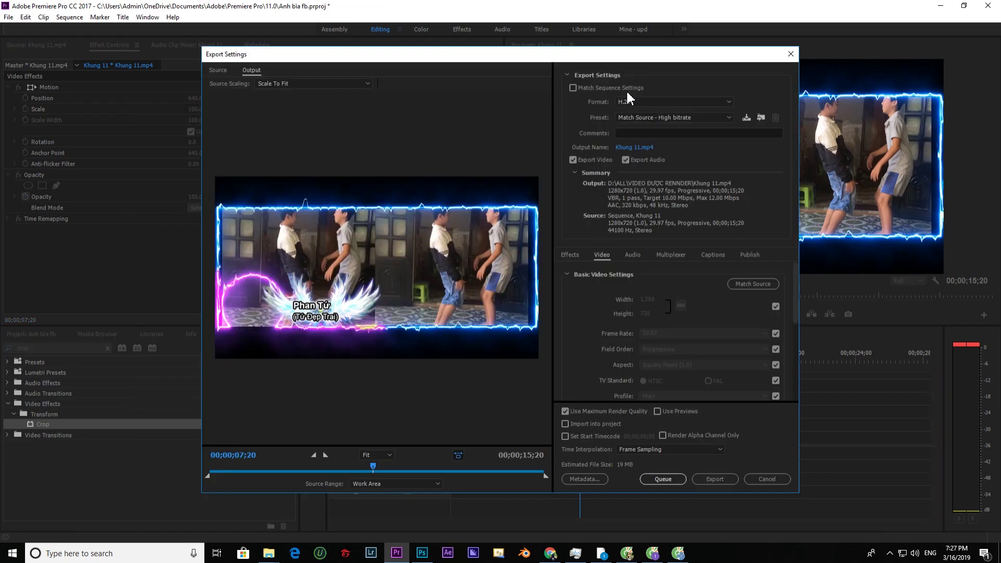
# - Choose the HD 720p 25 preset, change the frame rate to 30, and open the Output Name save dialog
pyautogui.click(666, 118)
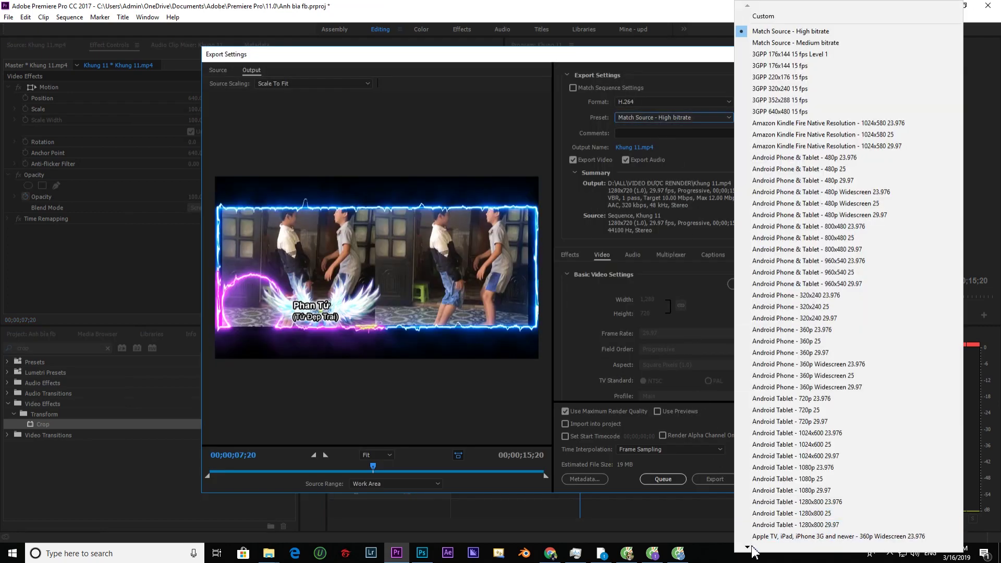
pyautogui.moveTo(750, 548)
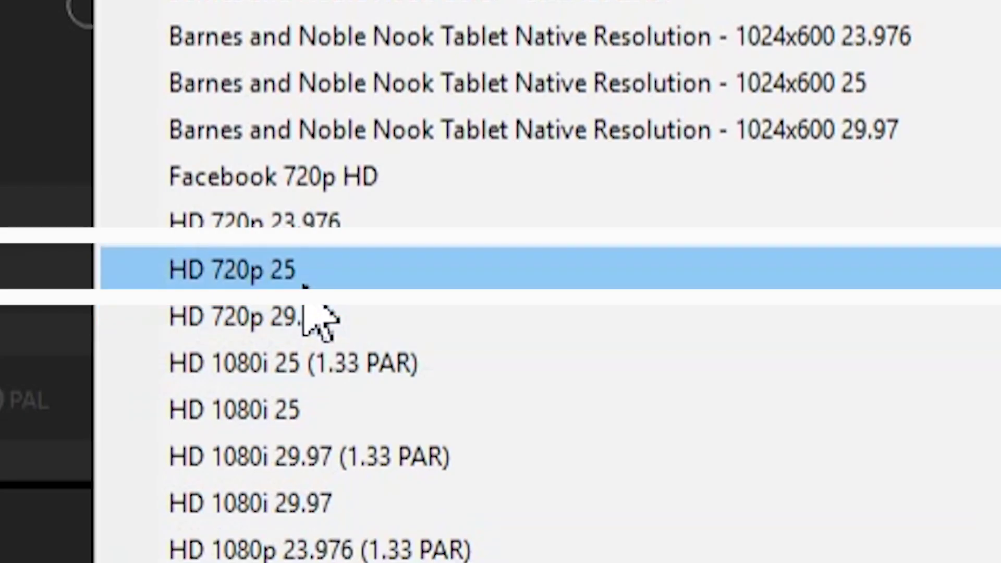
pyautogui.click(785, 350)
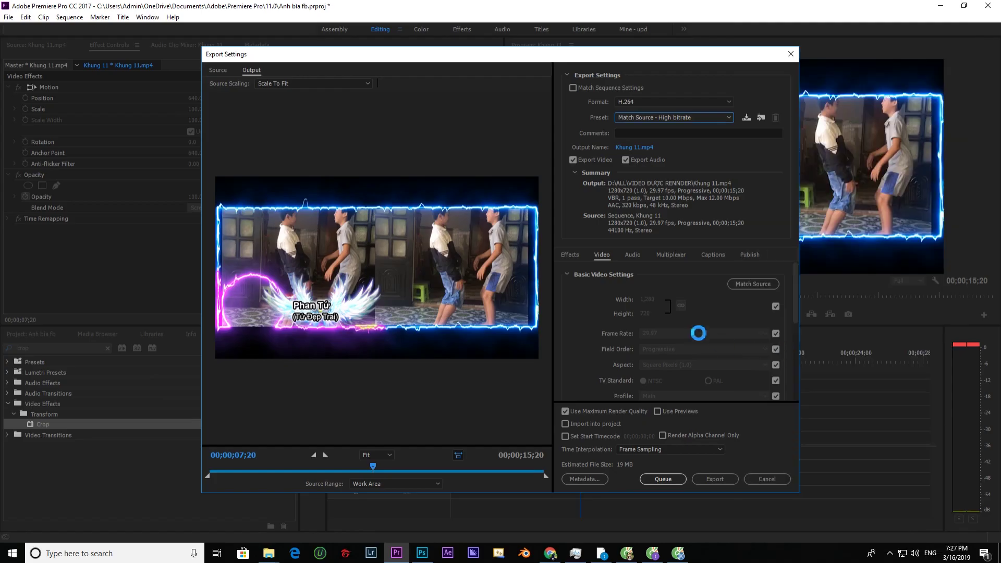
pyautogui.click(662, 337)
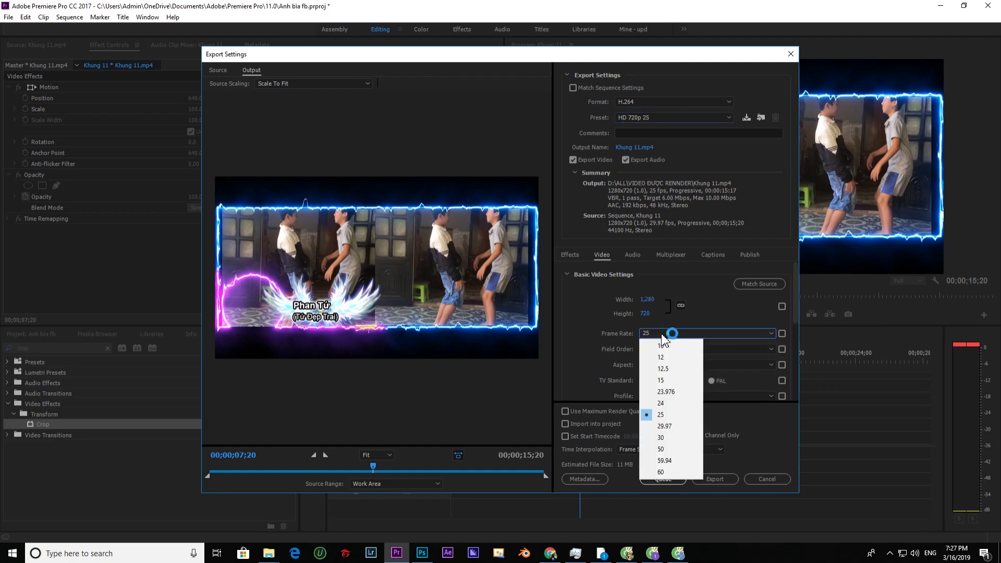
pyautogui.click(661, 437)
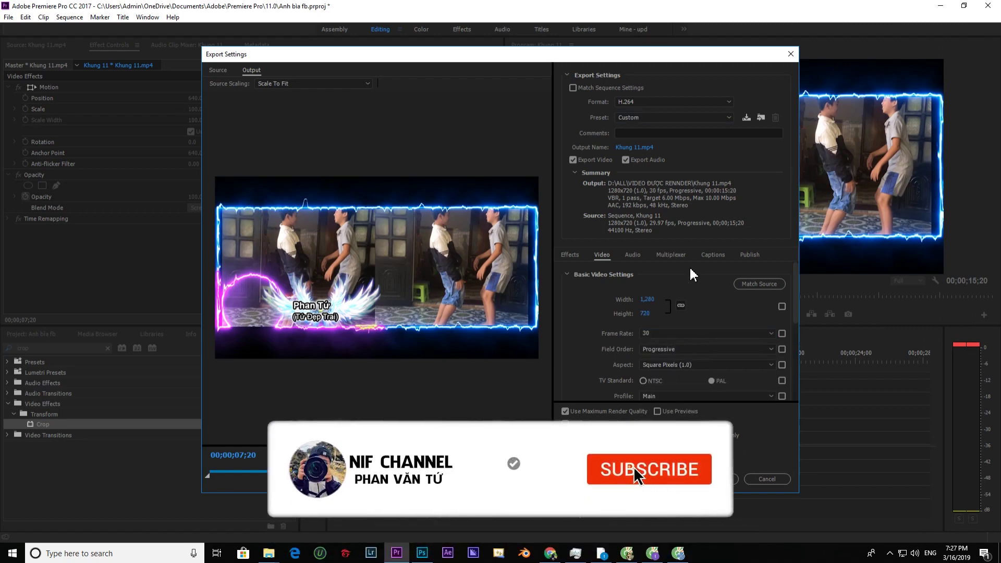
pyautogui.click(632, 148)
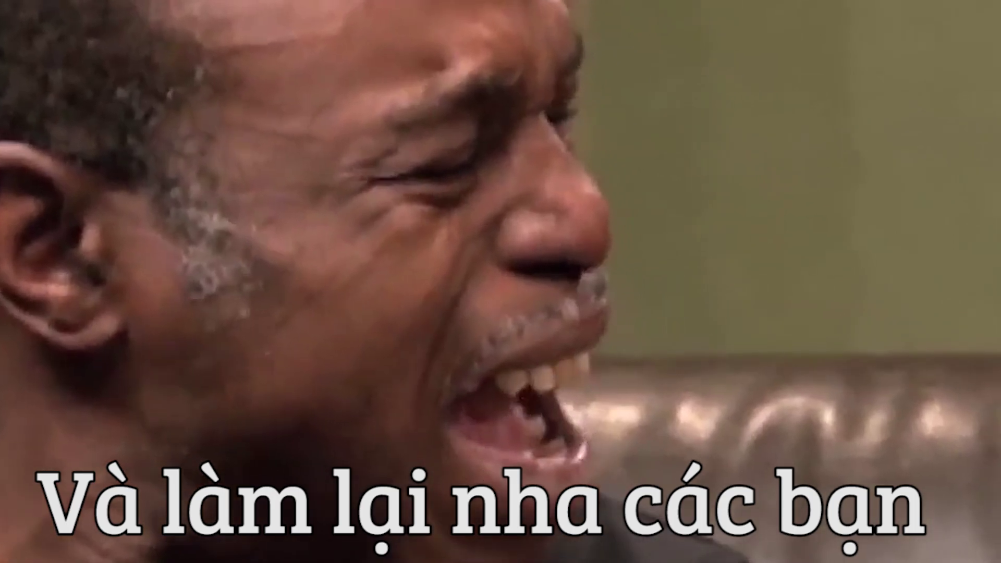
# - Split the lower V2 footage clip at the playhead with Ctrl+K and play it back to check the cut
pyautogui.hotkey('ctrl', 'k')
pyautogui.press('space')
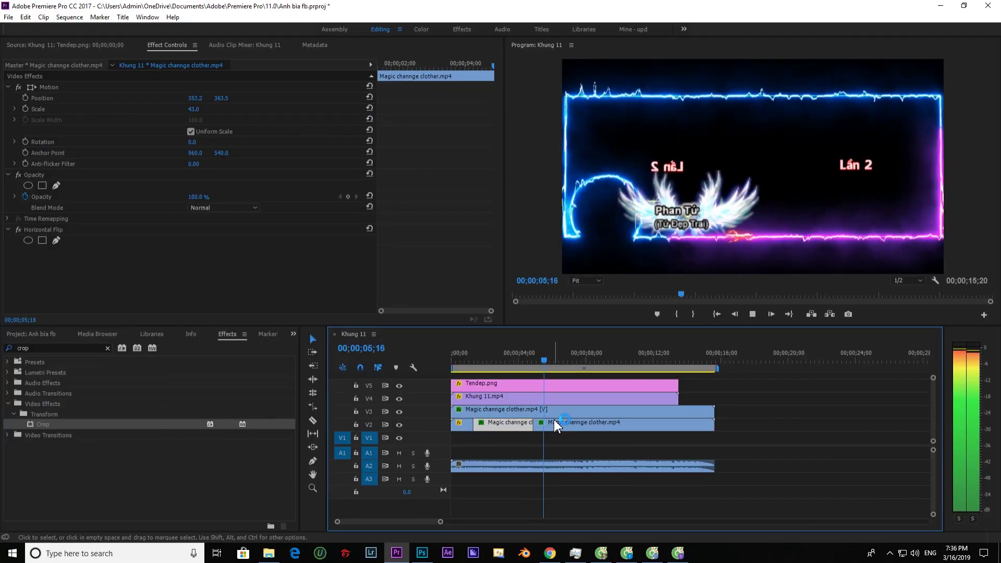
pyautogui.press('space')
# - Select the right-hand piece of the split clip and keep playback resolution at 1/2
pyautogui.click(557, 427)
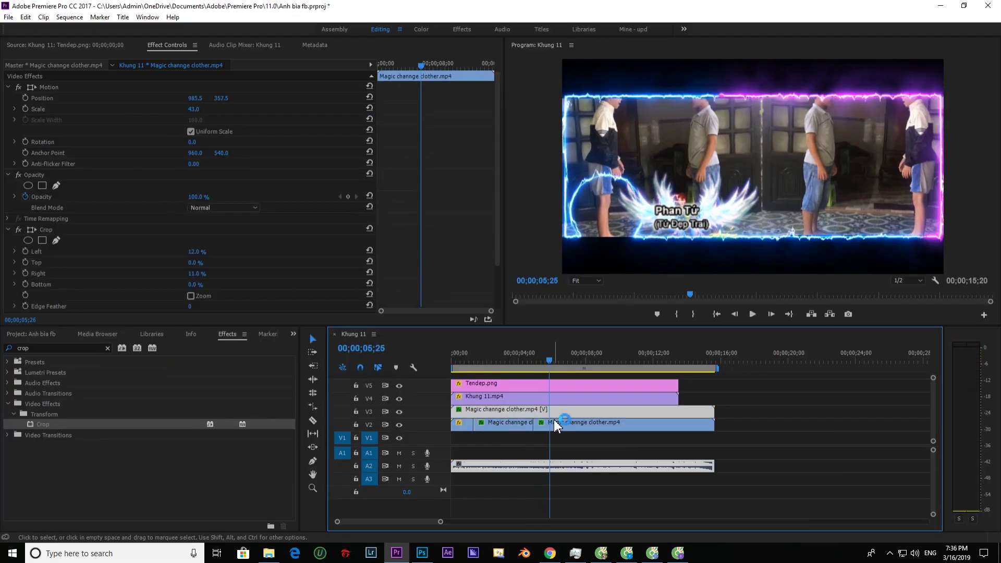
pyautogui.press('Left')
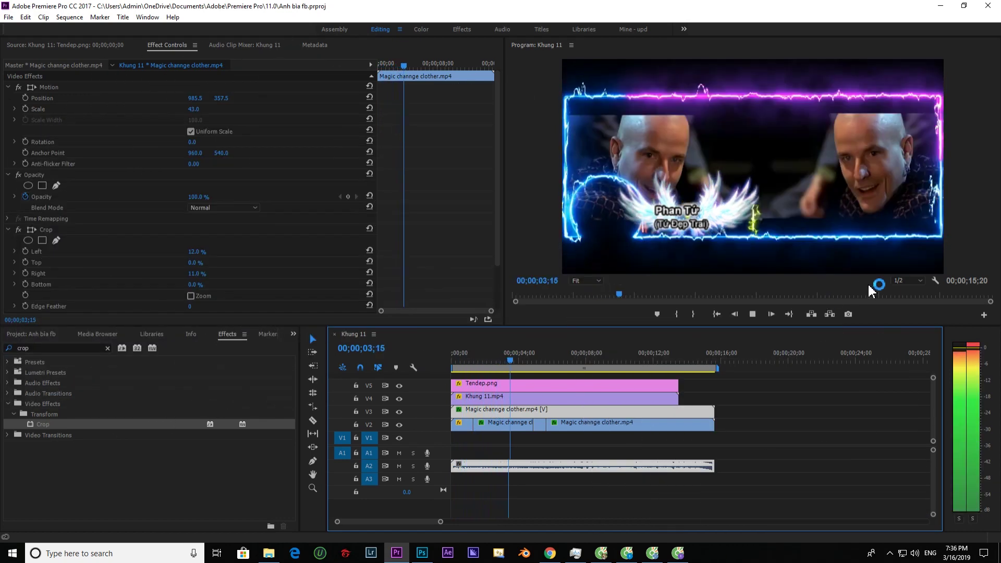
pyautogui.click(908, 280)
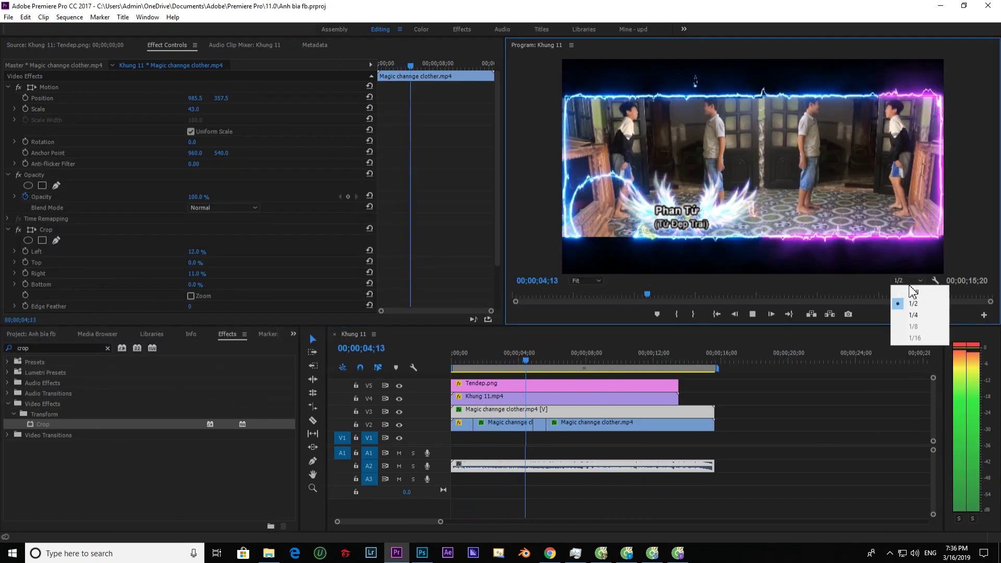
pyautogui.click(900, 302)
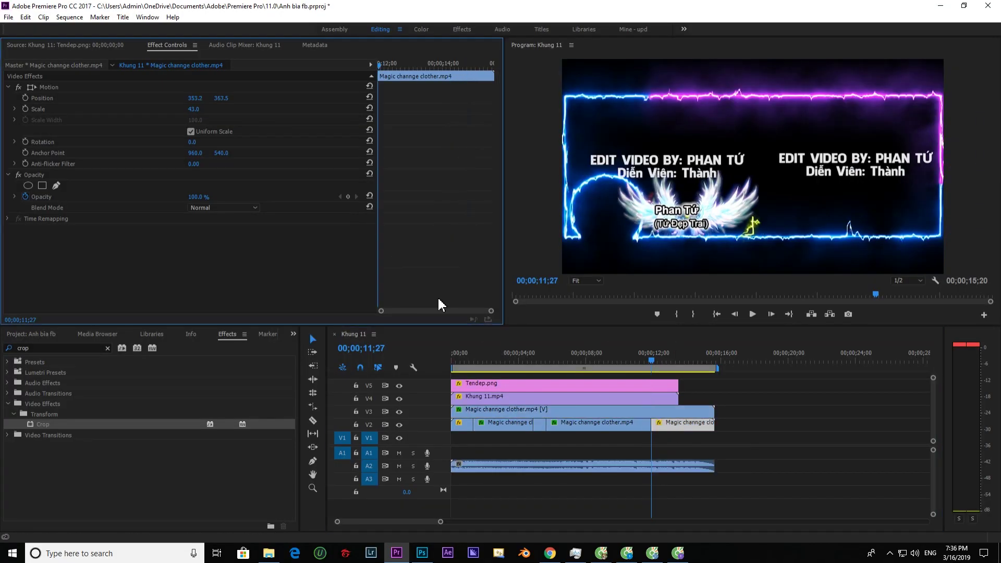
# - Extend the Tendep.png logo to the end of the sequence and save the project
pyautogui.click(700, 360)
pyautogui.moveTo(678, 386); pyautogui.dragTo(714, 385)
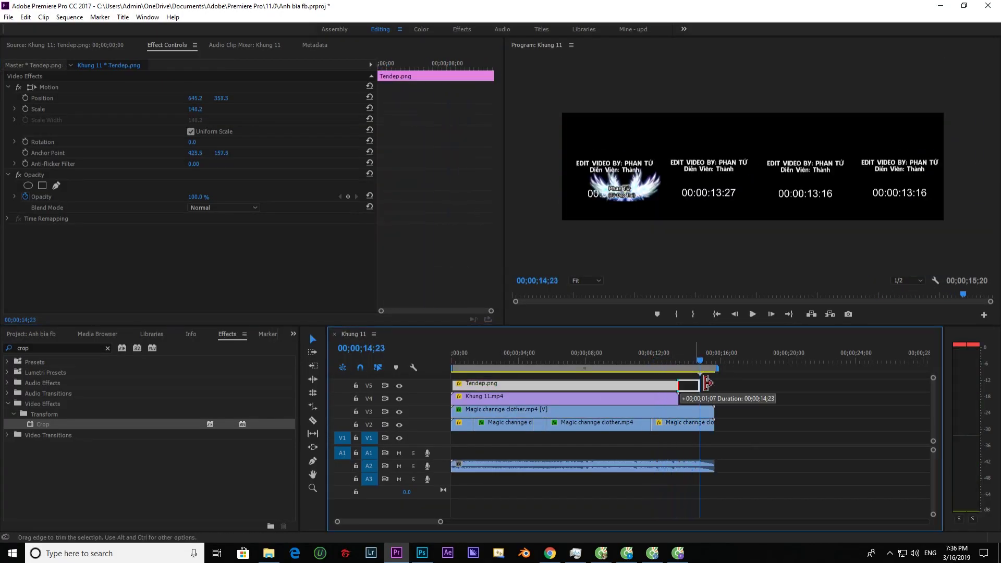
pyautogui.hotkey('ctrl', 's')
# - Play the sequence from the start to review it, stopping around 13 seconds
pyautogui.press('Home')
pyautogui.press('space')
pyautogui.moveTo(594, 363); pyautogui.dragTo(484, 357)
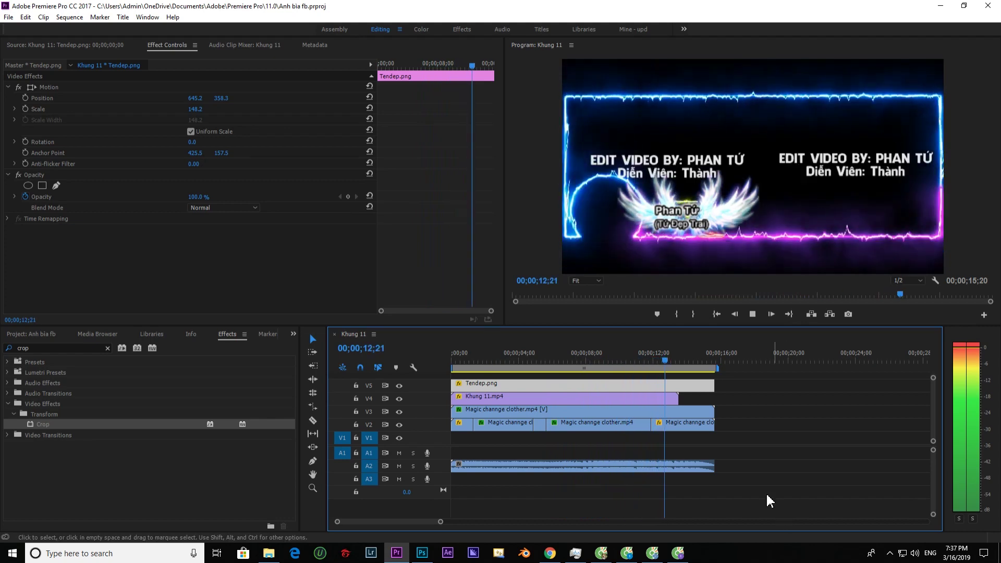
pyautogui.click(678, 362)
# - Try pasting a copy of the Khung 11.mp4 frame clip, undo it, save, and open Export Settings presets
pyautogui.click(649, 399)
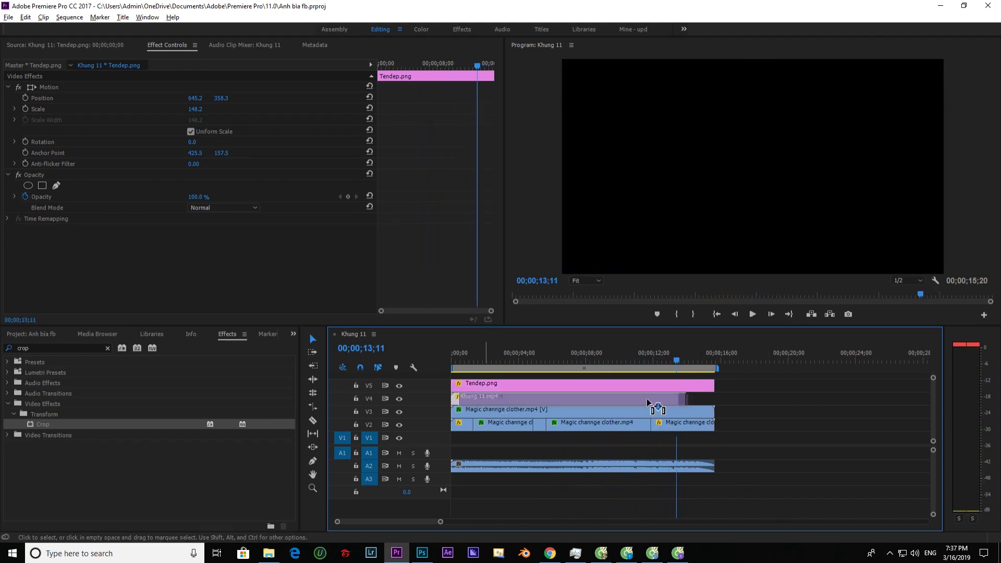
pyautogui.hotkey('ctrl', 'v')
pyautogui.press('space')
pyautogui.hotkey('ctrl', 'z')
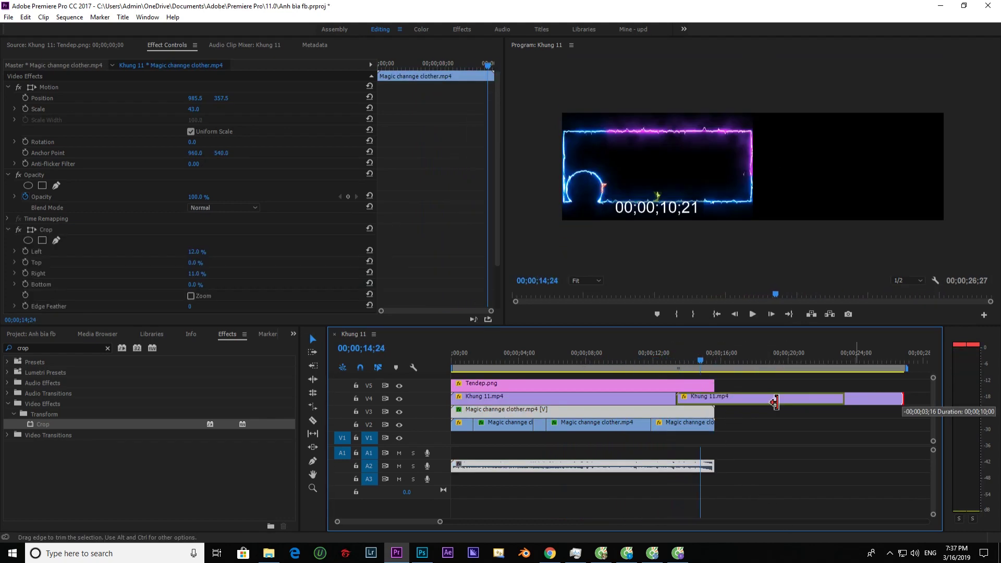
pyautogui.hotkey('ctrl', 's')
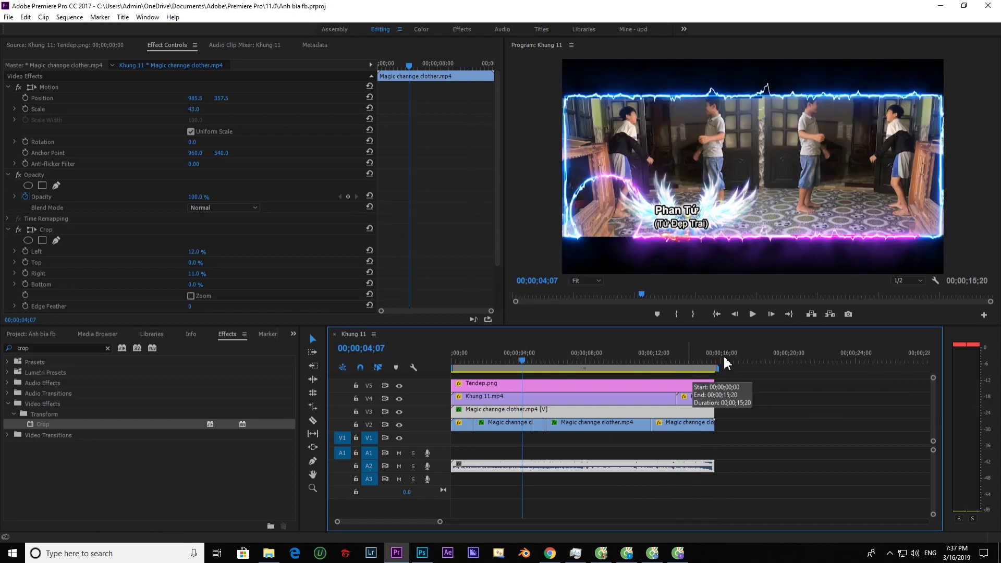
pyautogui.hotkey('ctrl', 'm')
pyautogui.click(655, 118)
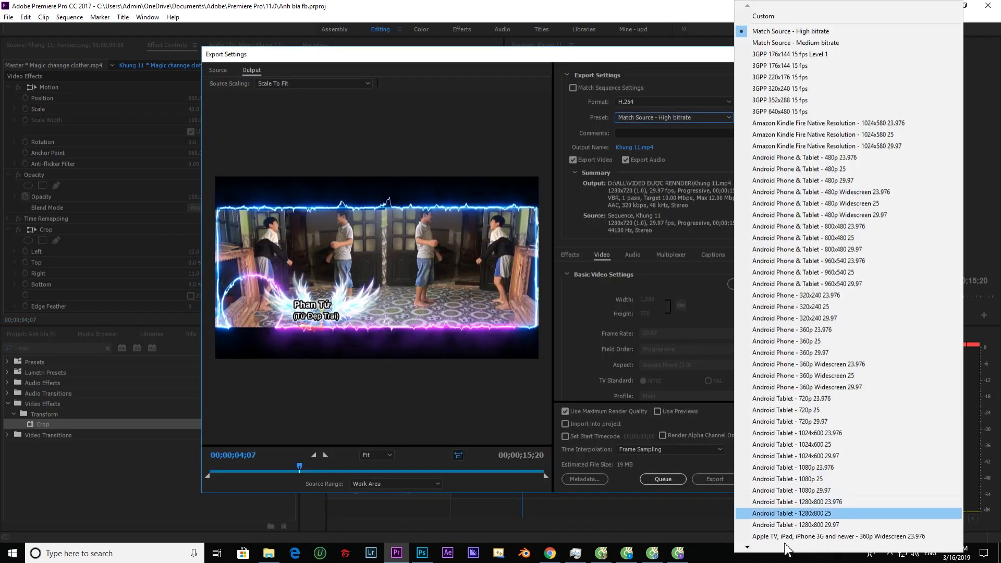
# - Scroll down the Preset list and pick HD 720p 25
pyautogui.scroll(-2, 757, 556)
pyautogui.scroll(-2, 756, 555)
pyautogui.scroll(-2, 755, 555)
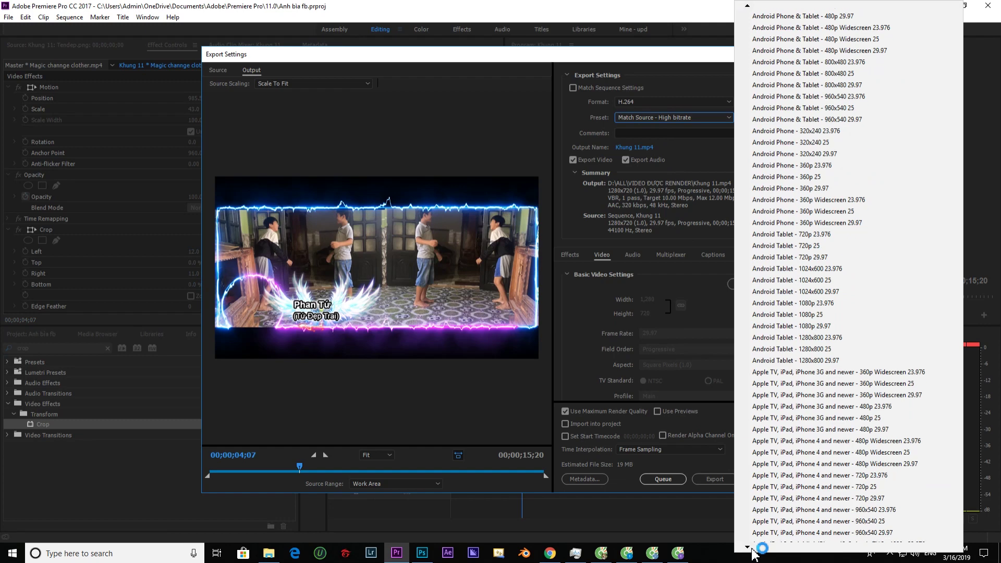
pyautogui.scroll(-2, 754, 556)
pyautogui.scroll(-3, 754, 556)
pyautogui.scroll(-2, 754, 555)
pyautogui.scroll(-2, 753, 555)
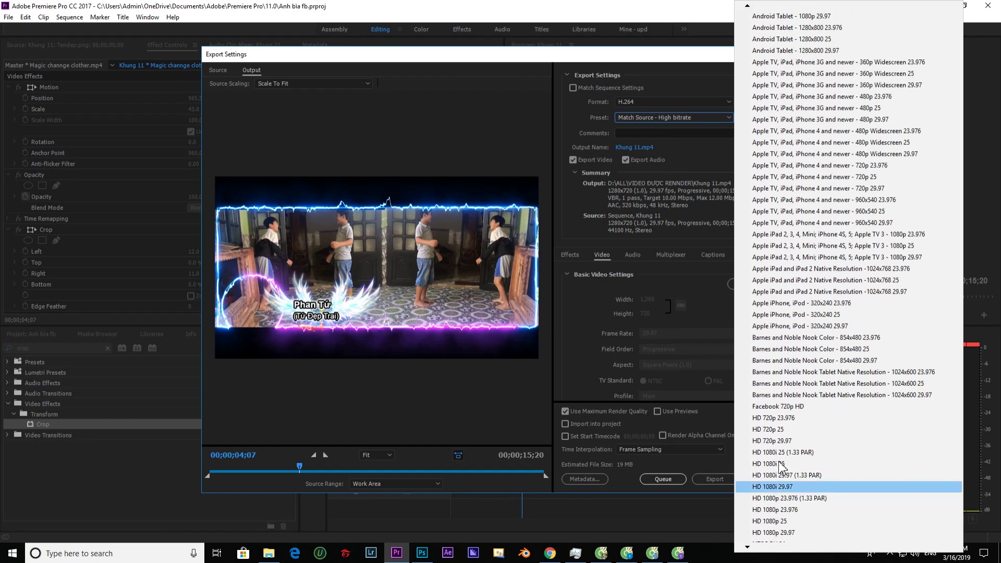
pyautogui.click(788, 430)
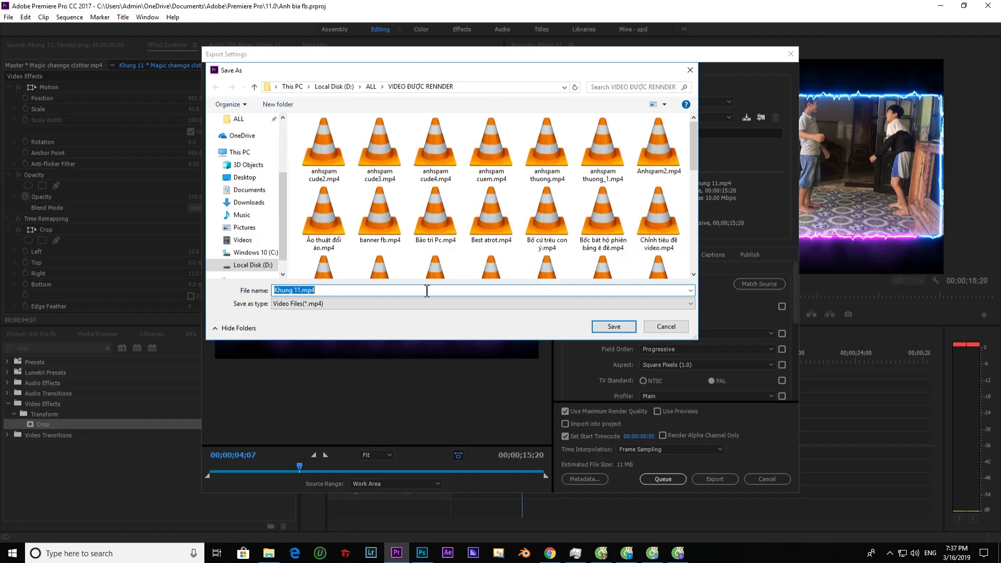
# - Name the output file 'Anh Bia Video', confirm the save location, and start the export render
pyautogui.write('bann')
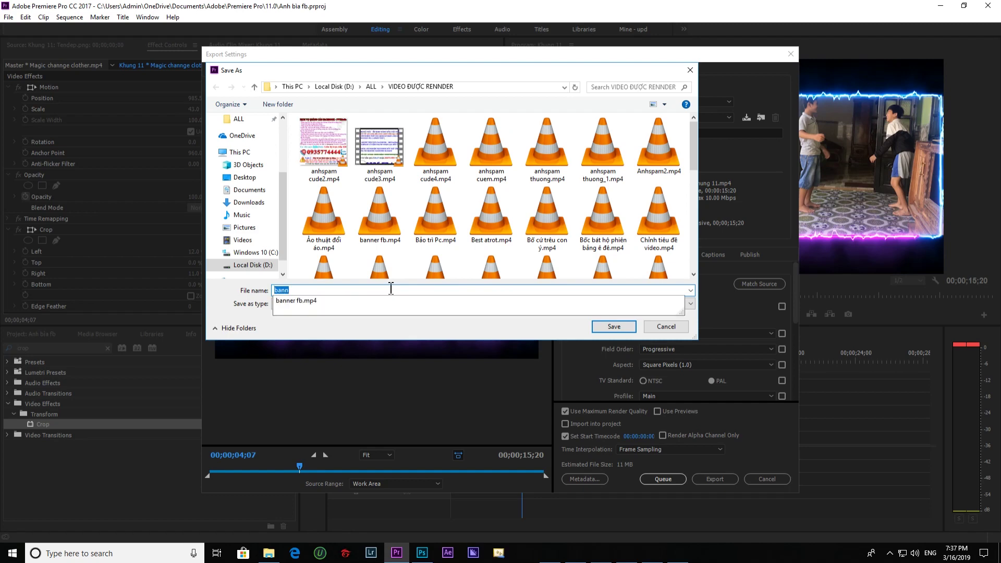
pyautogui.write('Anh Bia Video')
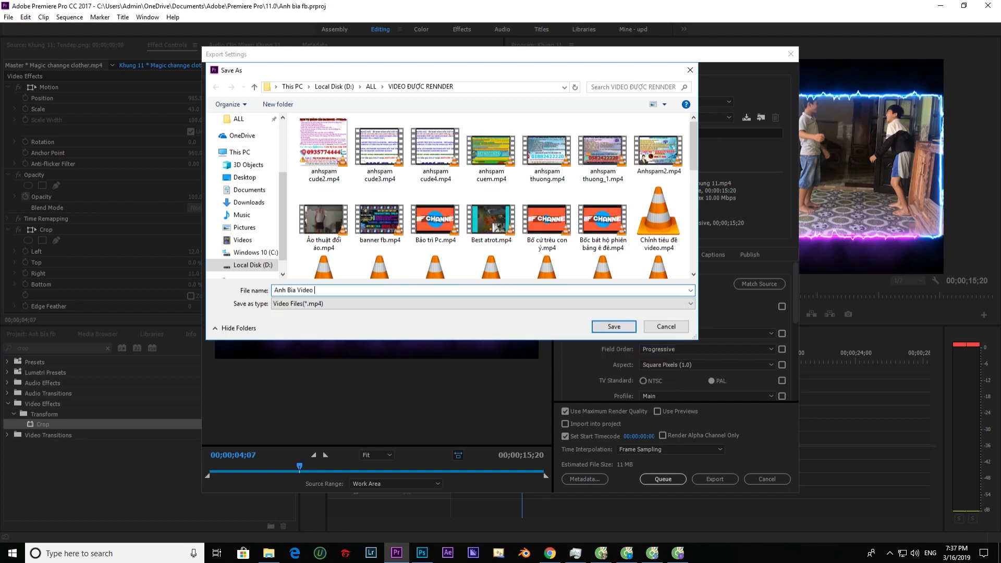
pyautogui.write('D')
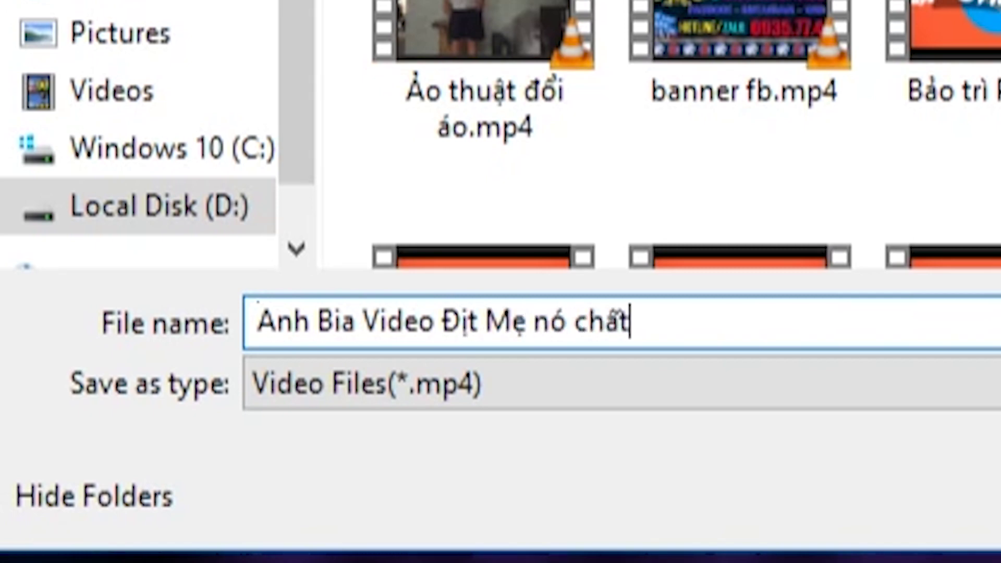
pyautogui.press('Return')
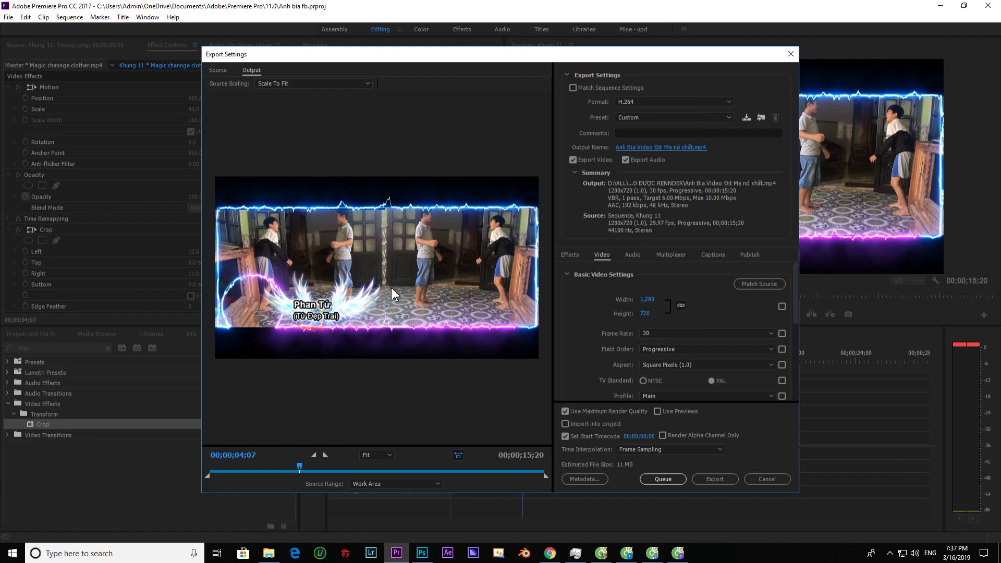
pyautogui.click(713, 478)
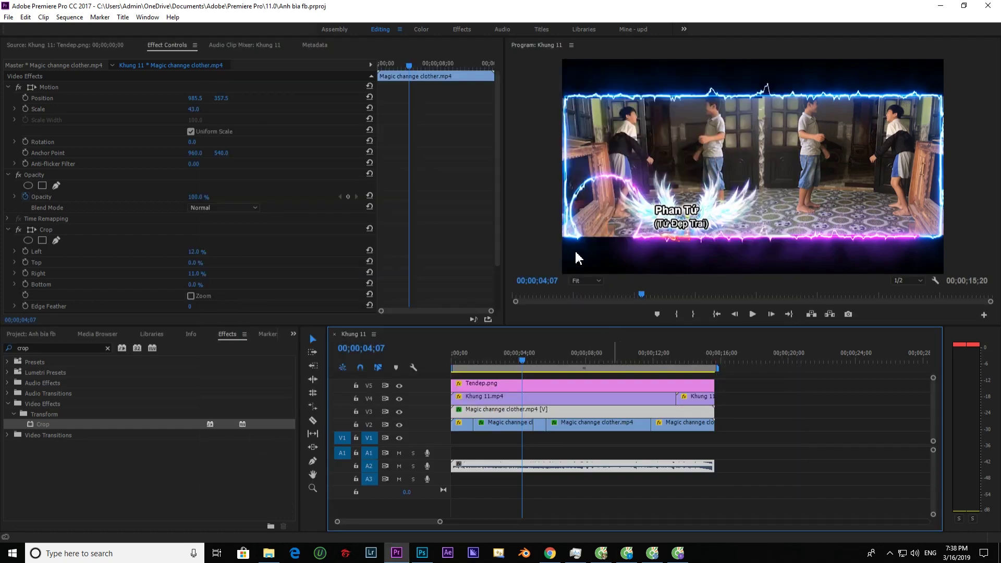
# - Save the project and close Premiere Pro
pyautogui.click(513, 361)
pyautogui.hotkey('ctrl', 's')
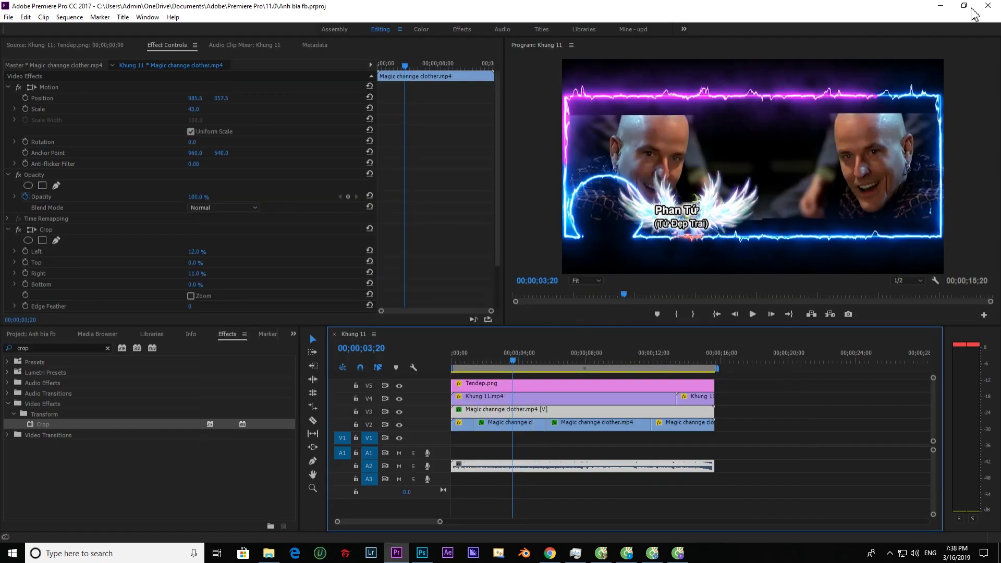
pyautogui.click(989, 10)
# - Open the exported video's file location in File Explorer and play the MP4
pyautogui.rightClick(552, 330)
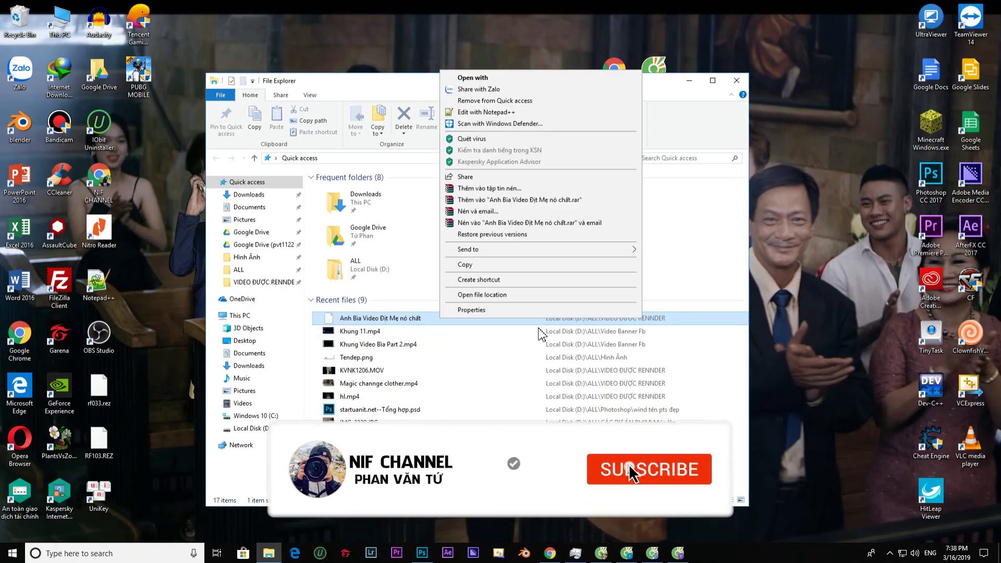
pyautogui.click(481, 290)
pyautogui.press('Return')
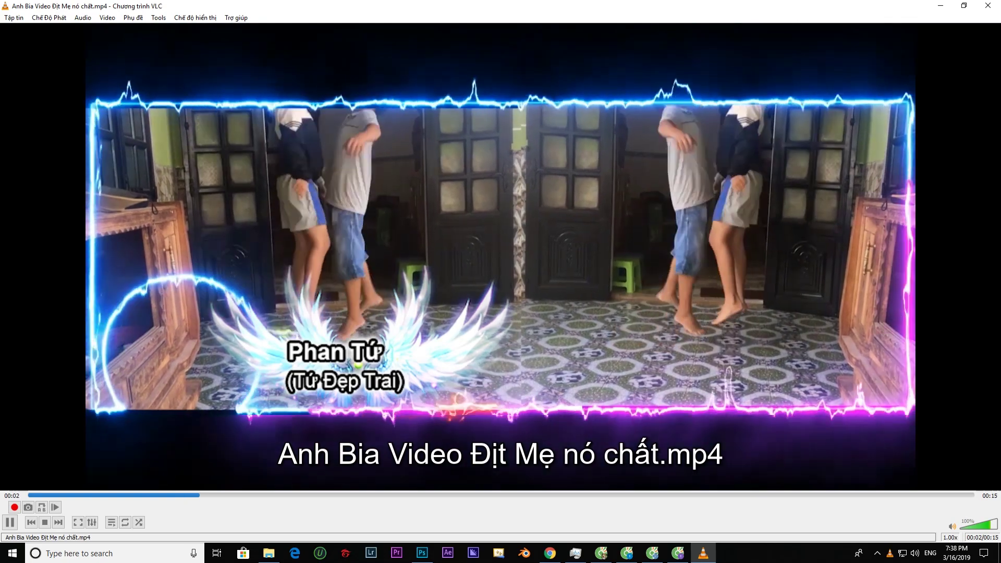
# - Replay the cover video from the beginning, pause it near the end, and close VLC
pyautogui.press('Left')
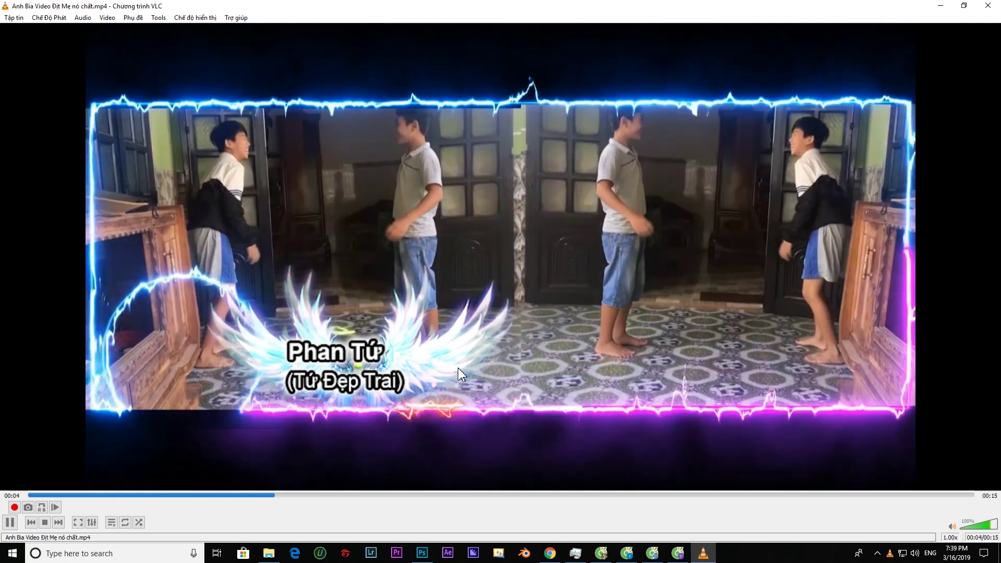
pyautogui.press('space')
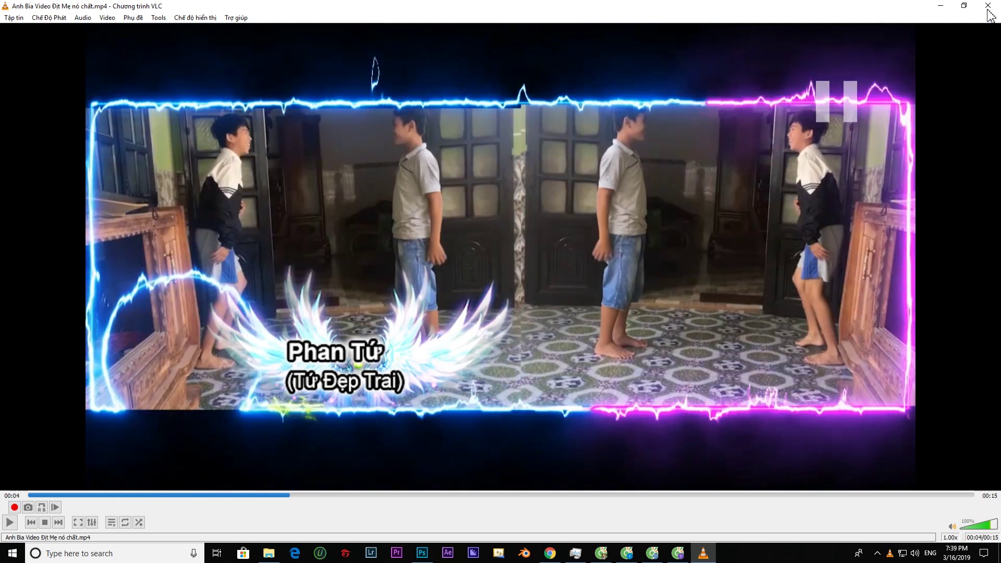
pyautogui.click(989, 7)
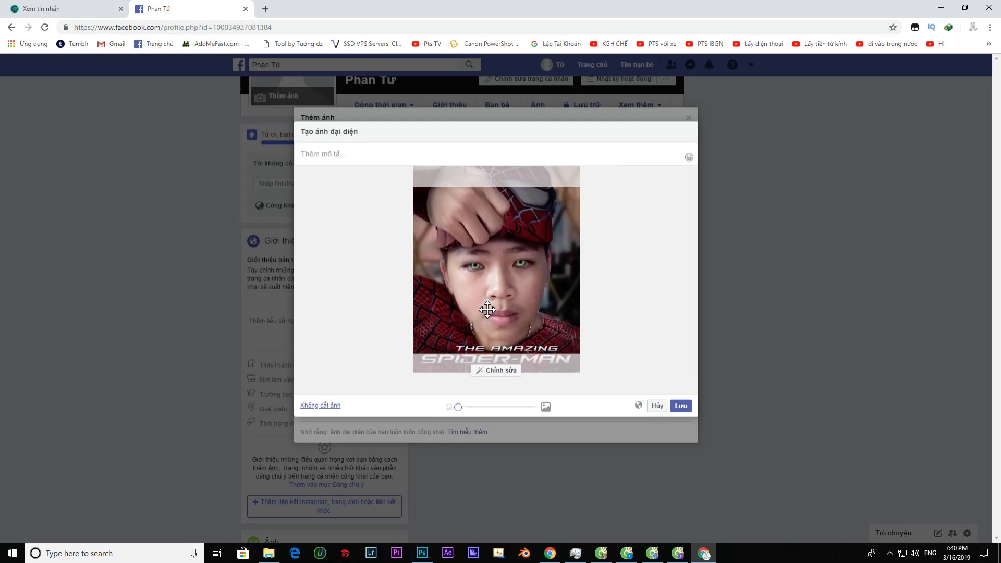
# - Nudge the profile photo up in its crop, then share the exported MP4 as a public (Công khai) post
pyautogui.moveTo(531, 329)
pyautogui.mouseDown()
pyautogui.moveTo(525, 310)
pyautogui.moveTo(521, 345)
pyautogui.mouseUp()
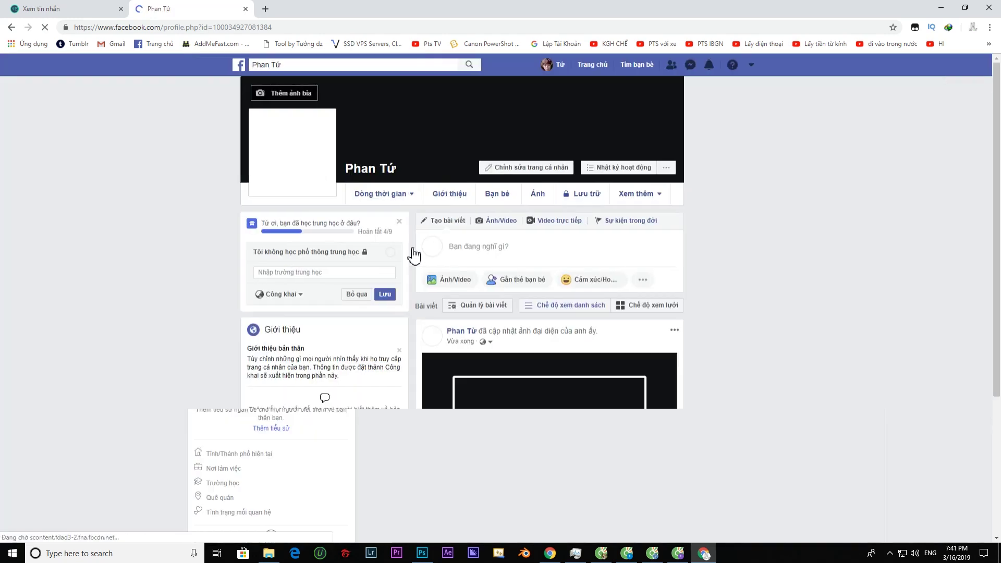
pyautogui.click(364, 168)
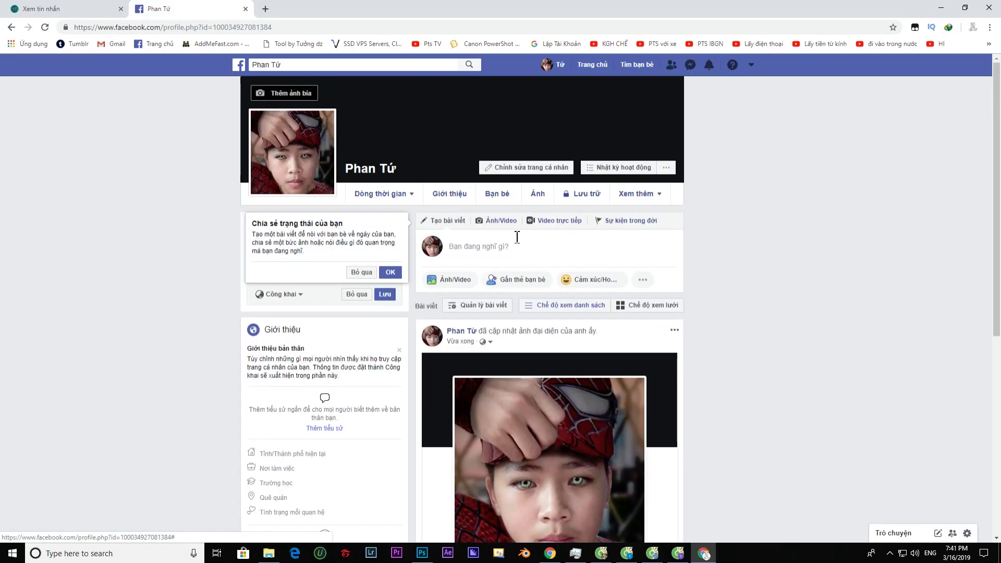
pyautogui.click(512, 244)
pyautogui.click(502, 225)
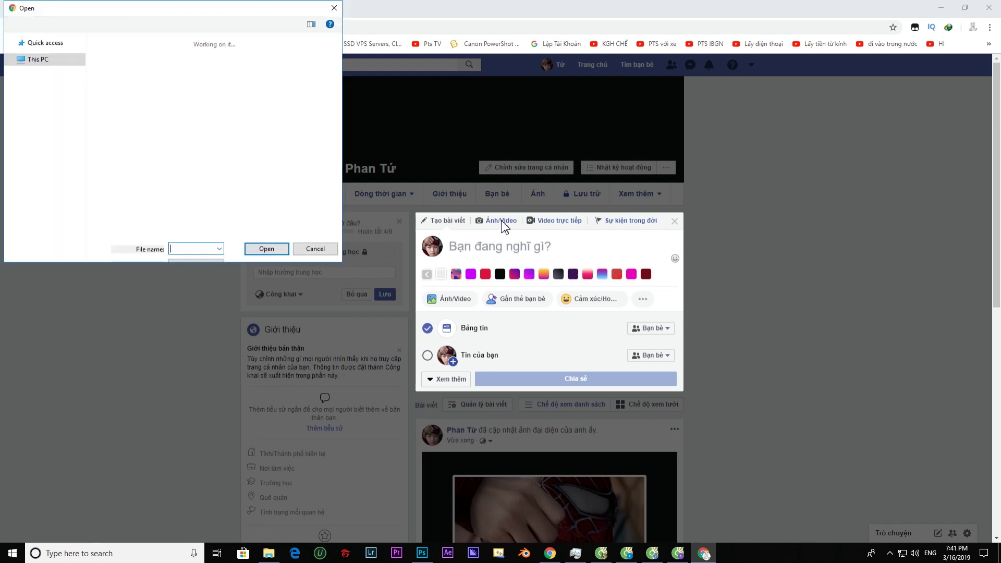
pyautogui.click(45, 65)
pyautogui.doubleClick(150, 187)
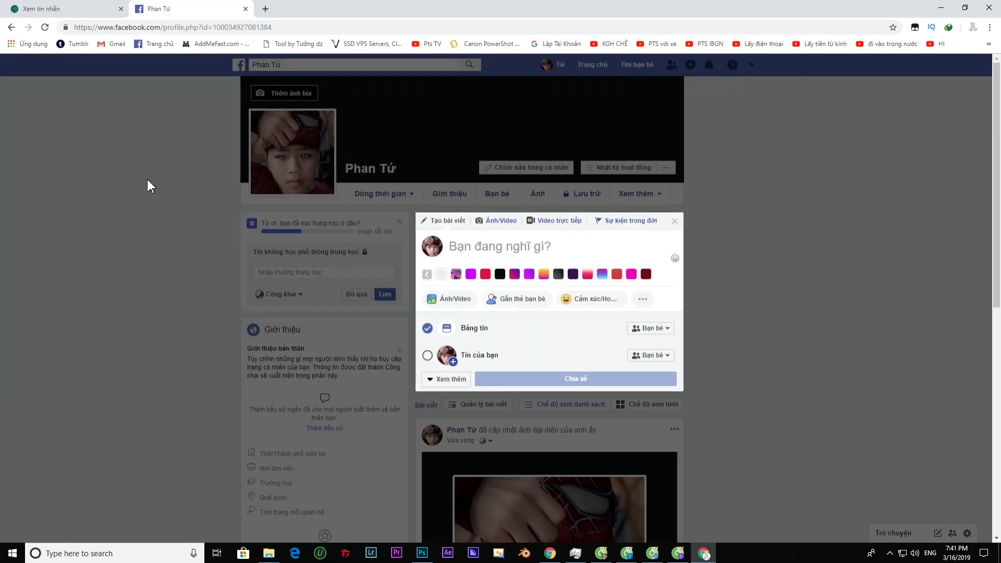
pyautogui.click(646, 365)
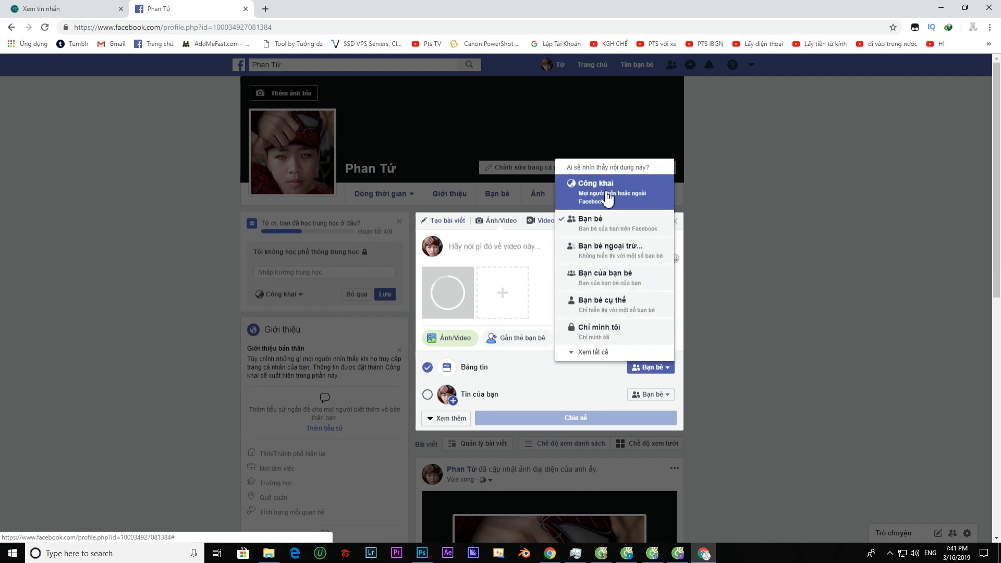
pyautogui.click(608, 194)
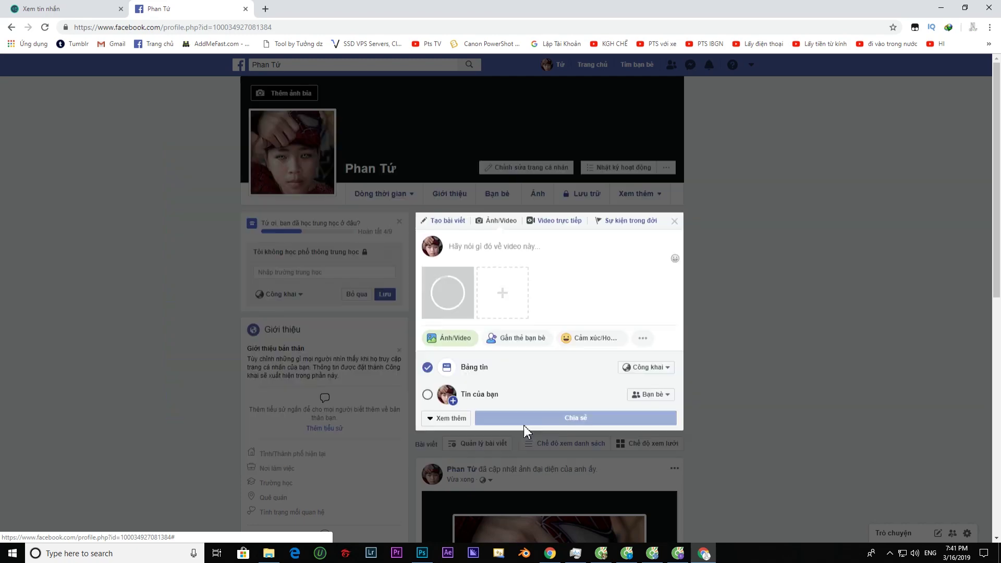
pyautogui.click(542, 431)
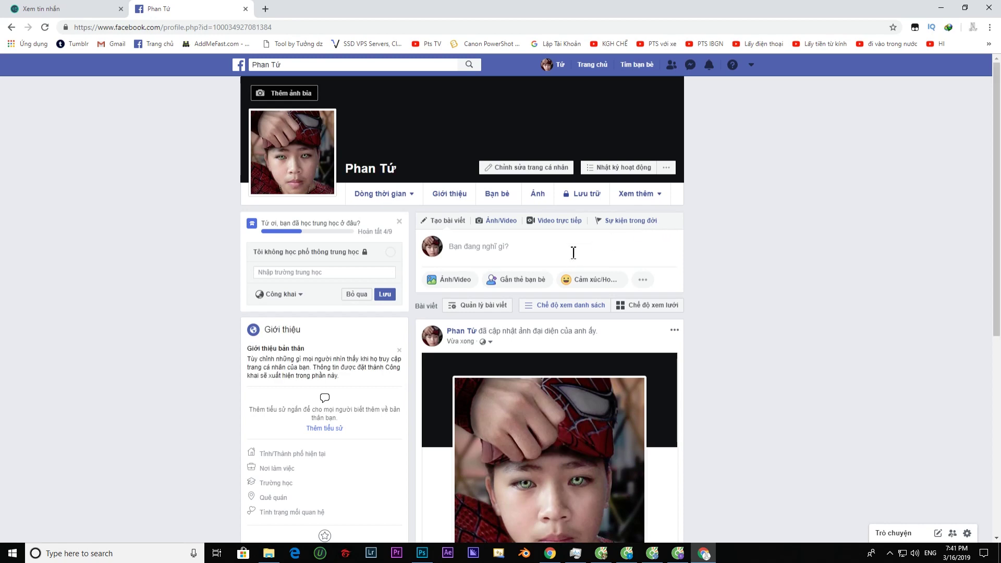
pyautogui.click(450, 193)
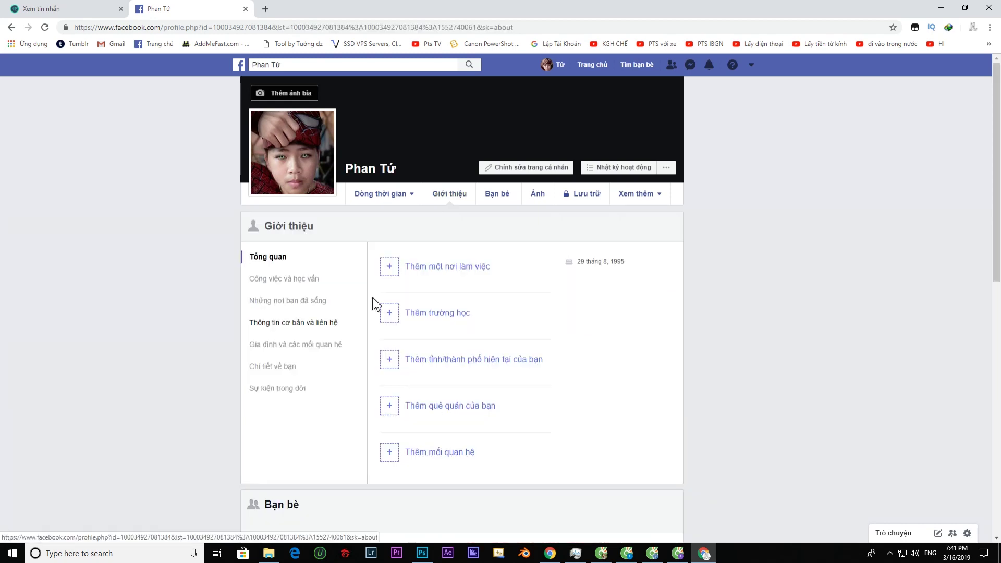
# - Go back to the profile timeline and scroll through it
pyautogui.click(548, 74)
pyautogui.scroll(-5, 576, 279)
pyautogui.scroll(-2, 585, 273)
pyautogui.scroll(8, 585, 273)
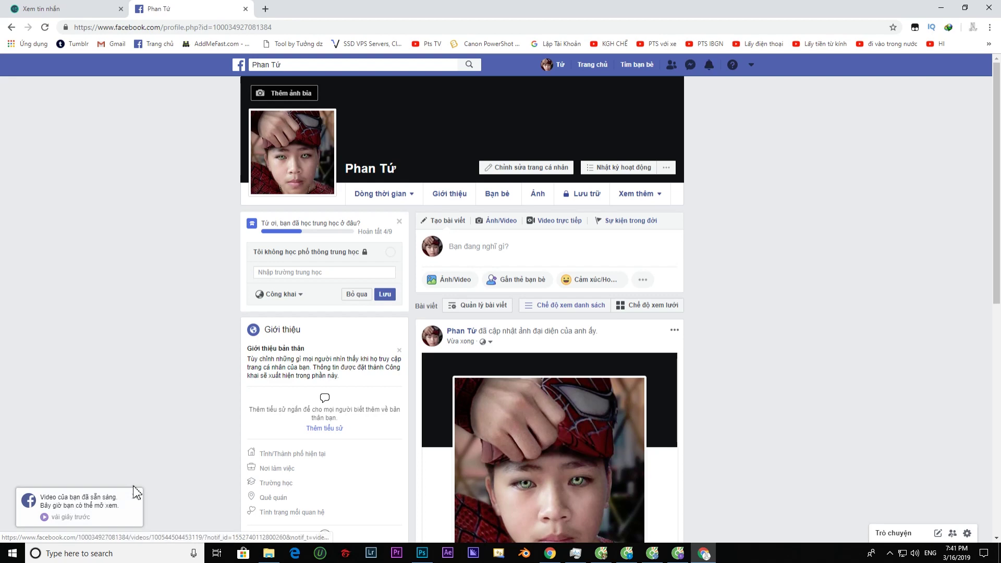
# - Open the video-ready notification, pause the video, copy its ID from the URL, then close the viewer
pyautogui.click(135, 491)
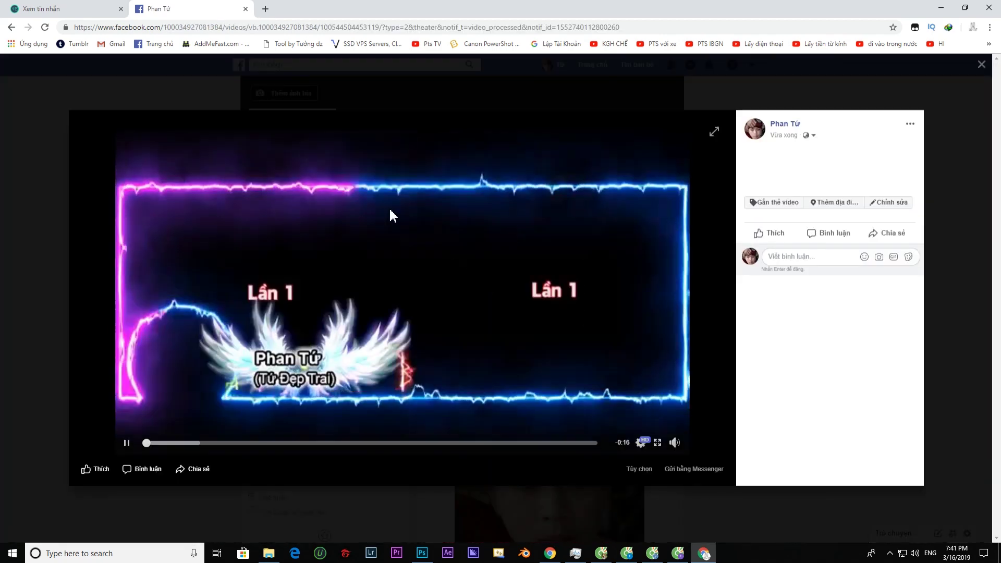
pyautogui.click(323, 262)
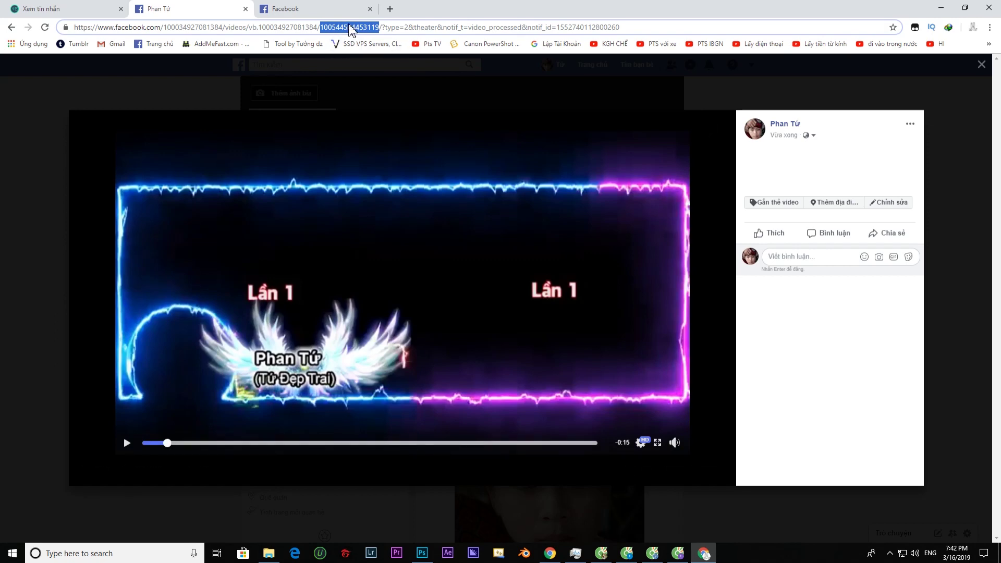
pyautogui.rightClick(349, 24)
pyautogui.click(389, 83)
pyautogui.click(49, 196)
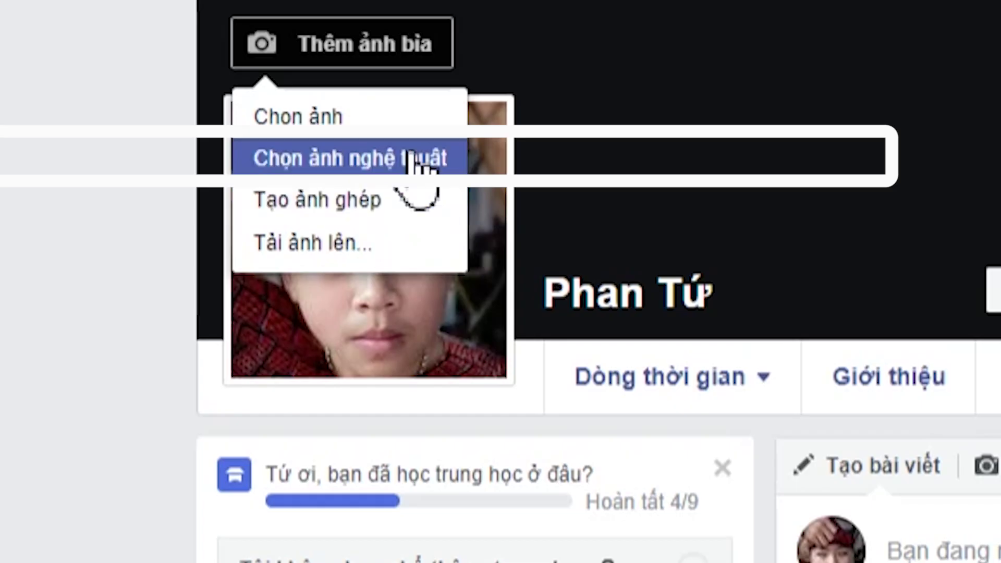
# - Open the cover artwork picker and the page inspector with element picking enabled
pyautogui.click(300, 129)
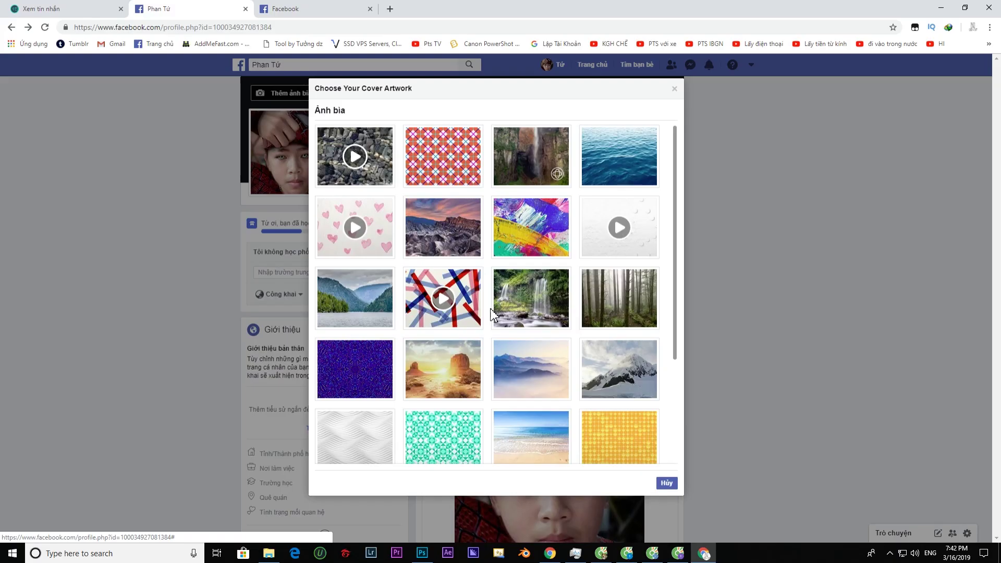
pyautogui.rightClick(838, 283)
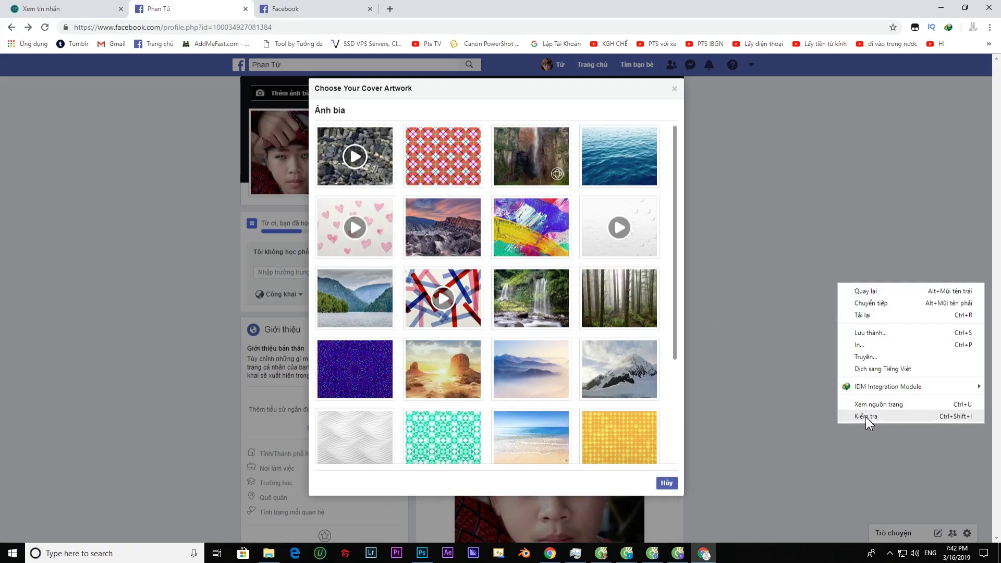
pyautogui.click(866, 417)
pyautogui.scroll(-3, 546, 323)
pyautogui.hotkey('ctrl', 'shift', 'c')
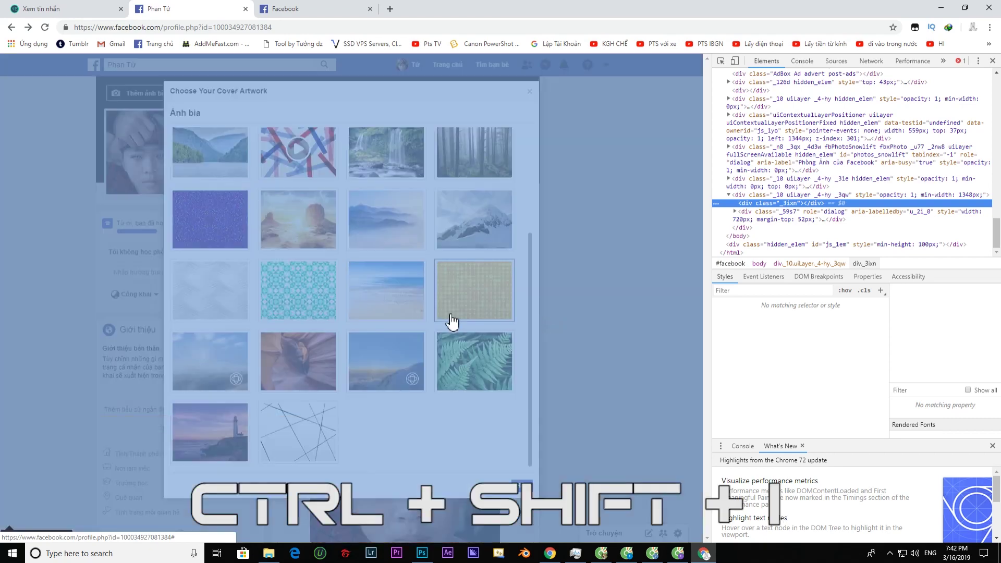
pyautogui.scroll(3, 413, 309)
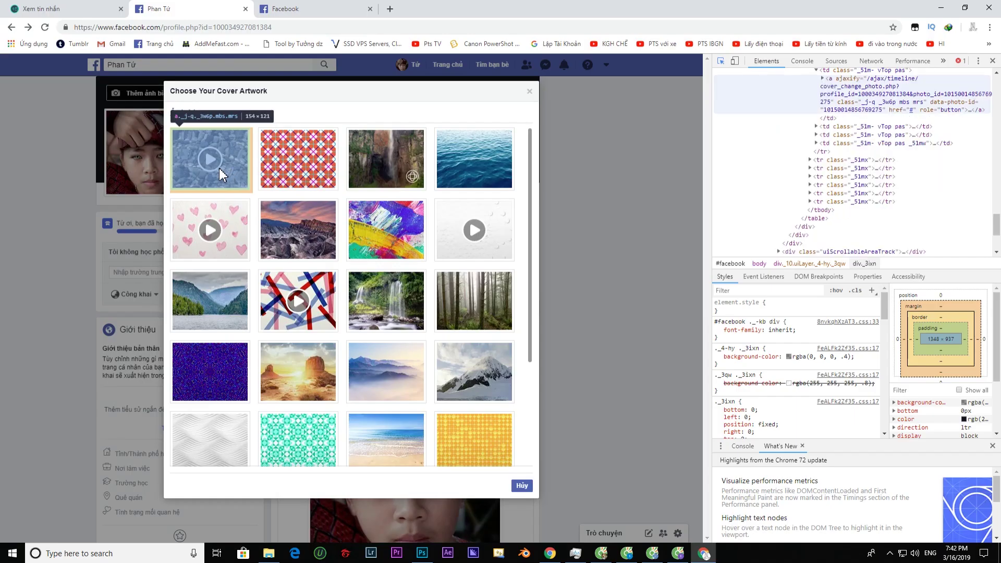
# - Paste the video ID into the first artwork's photo_id and select that artwork as cover
pyautogui.click(219, 168)
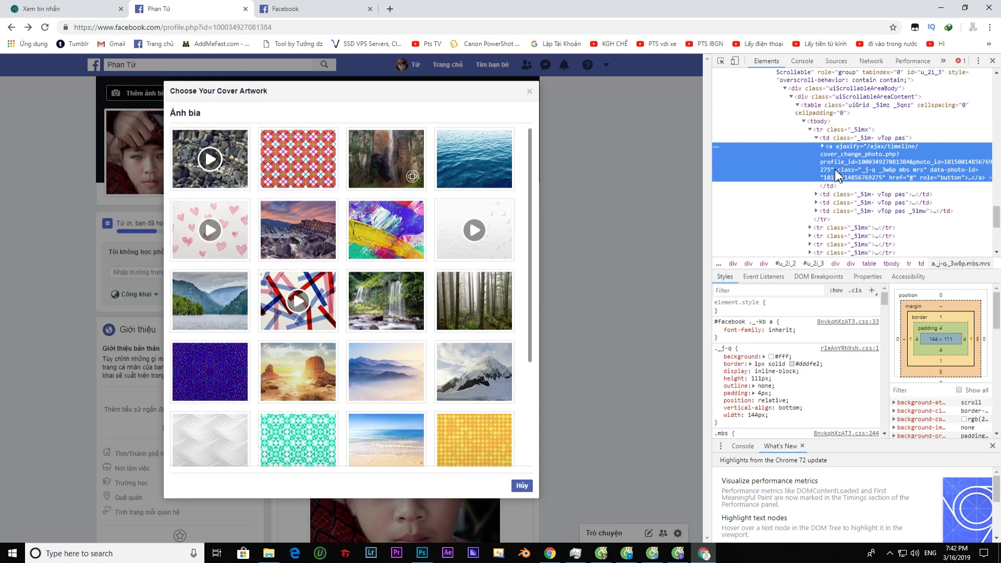
pyautogui.doubleClick(948, 168)
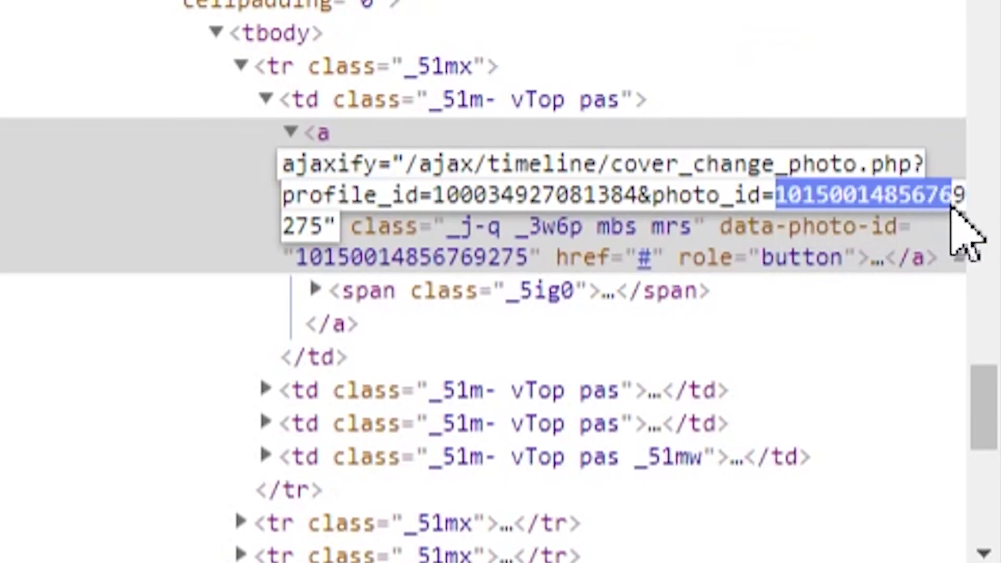
pyautogui.hotkey('ctrl', 'v')
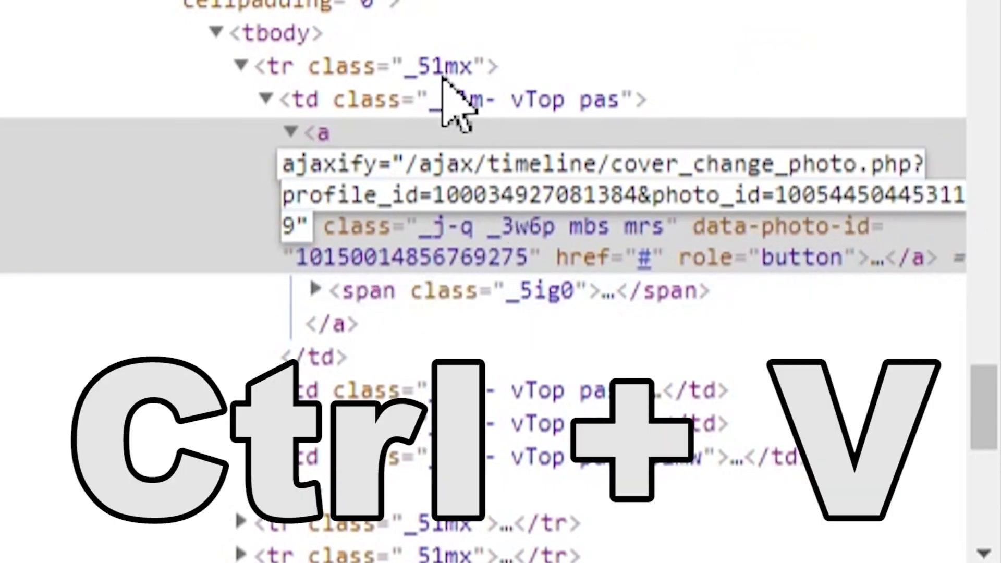
pyautogui.click(444, 78)
pyautogui.click(225, 163)
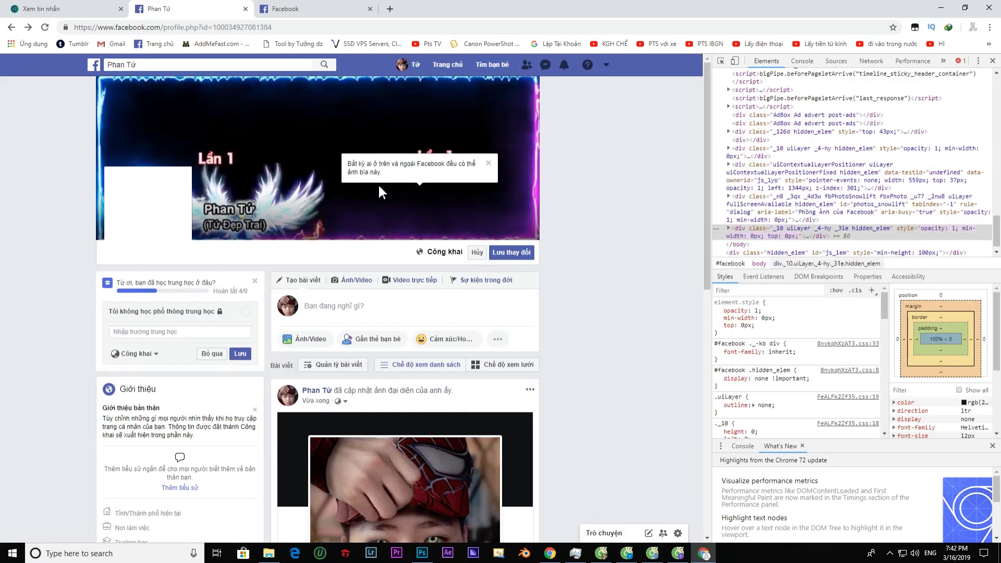
# - Save the changes (Lưu thay đổi) so the neon-frame video becomes the profile cover
pyautogui.click(520, 254)
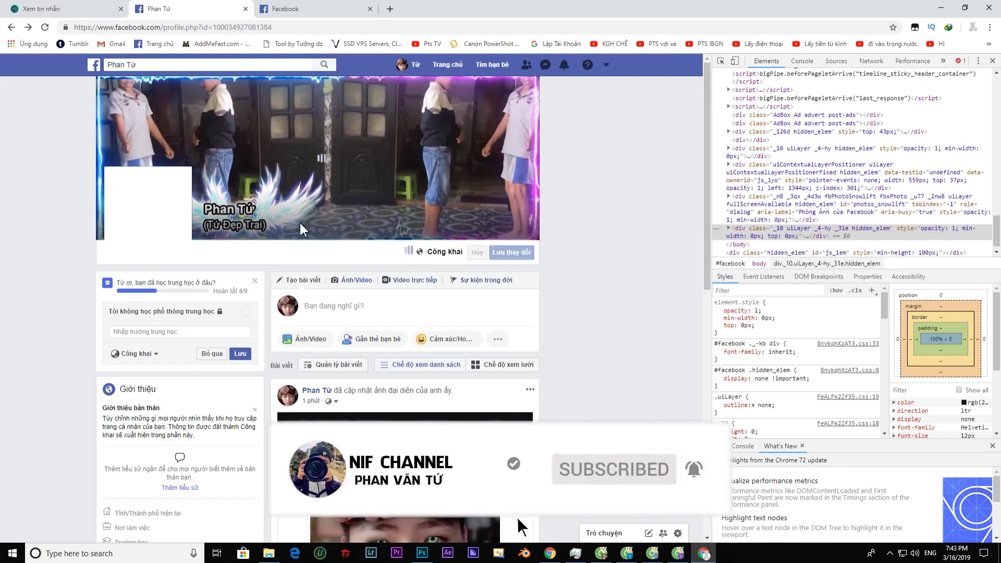
pyautogui.scroll(-3, 459, 248)
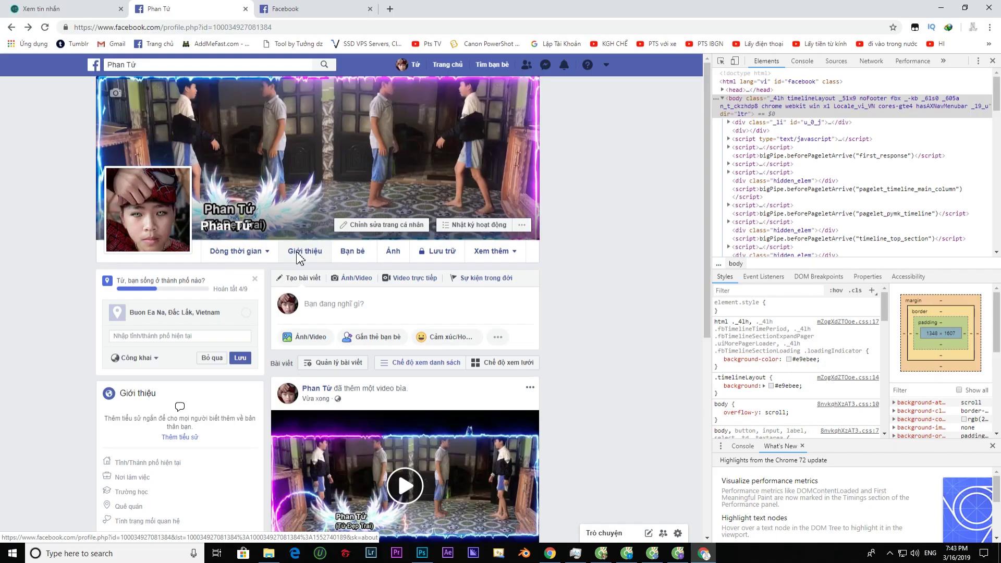
# - Add a nickname under Các tên khác in the About details and save it
pyautogui.click(299, 256)
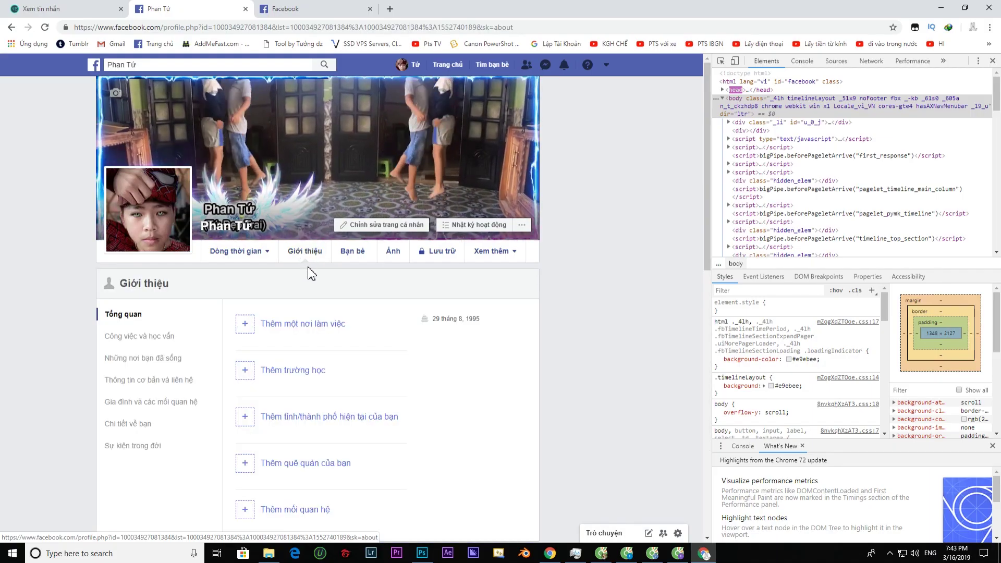
pyautogui.click(130, 423)
pyautogui.click(321, 395)
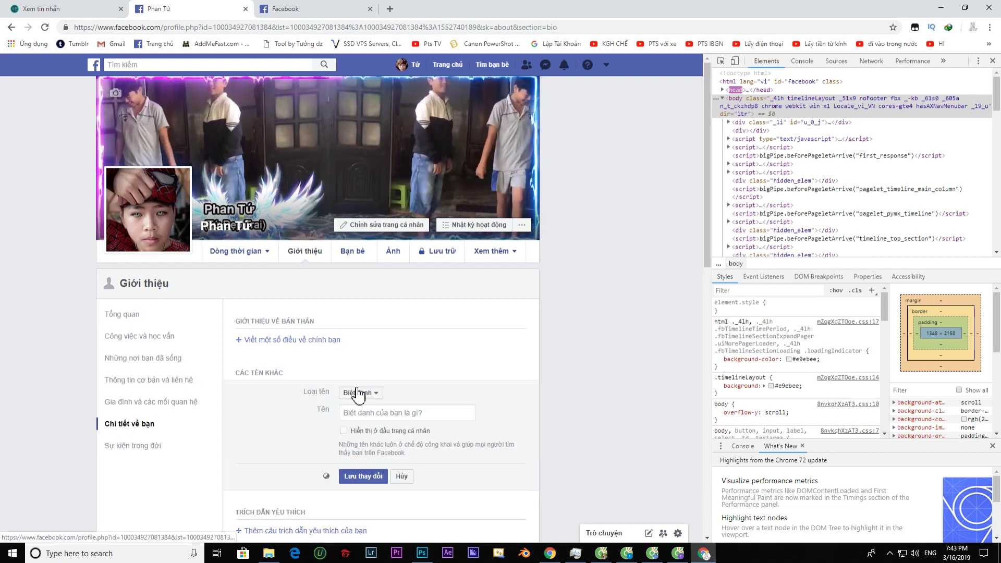
pyautogui.write('Tú Đẹp Trai')
pyautogui.click(364, 477)
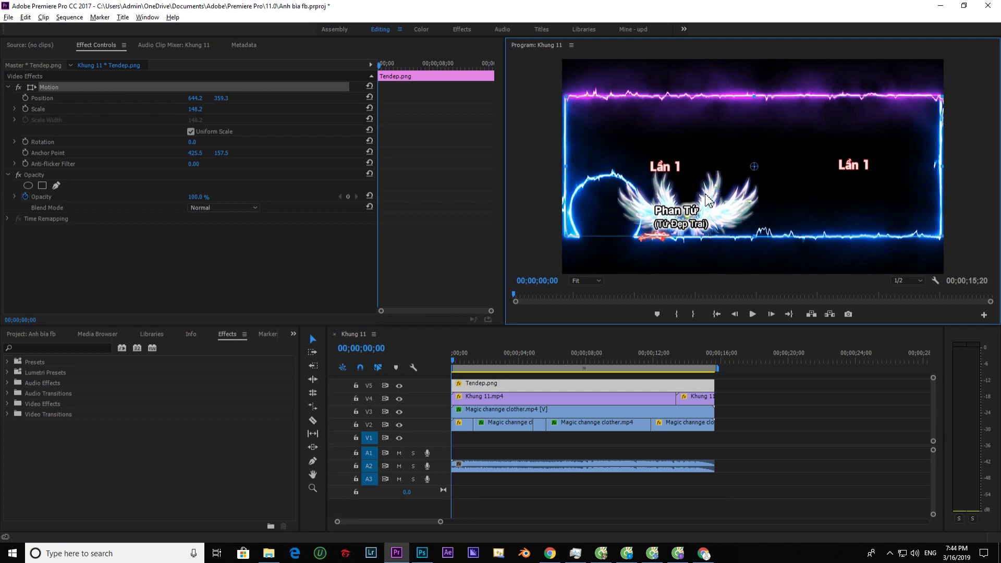
# - Switch windows with Alt+Tab back to Premiere Pro
pyautogui.press('Down')
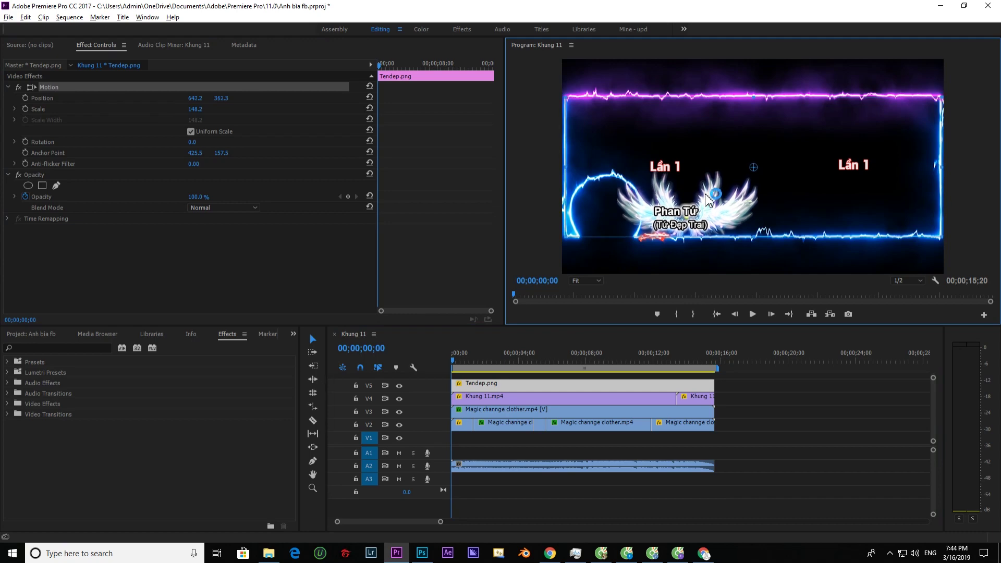
pyautogui.hotkey('alt', 'Tab')
pyautogui.hotkey('alt', 'Tab')
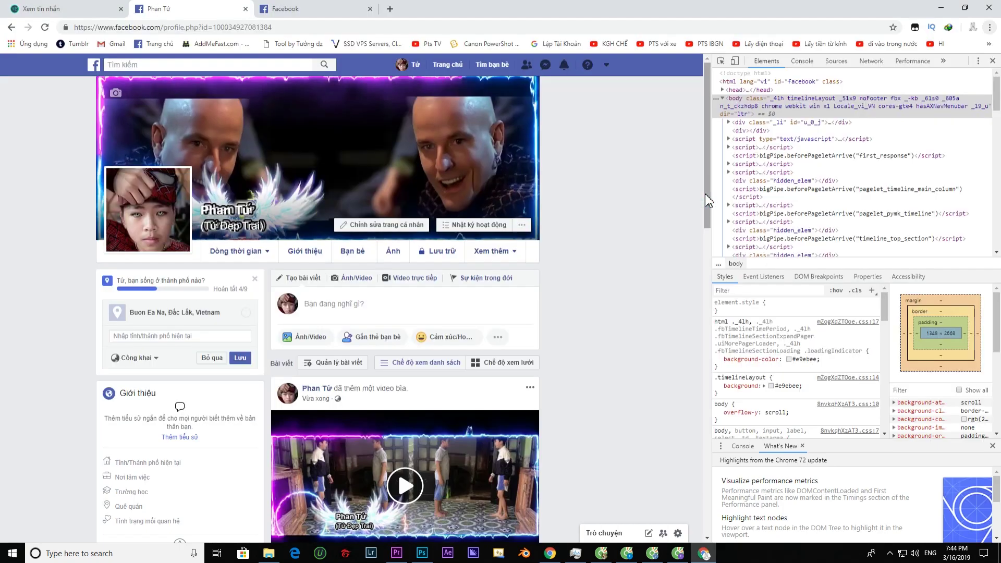
pyautogui.hotkey('alt', 'Tab')
pyautogui.hotkey('alt', 'Tab')
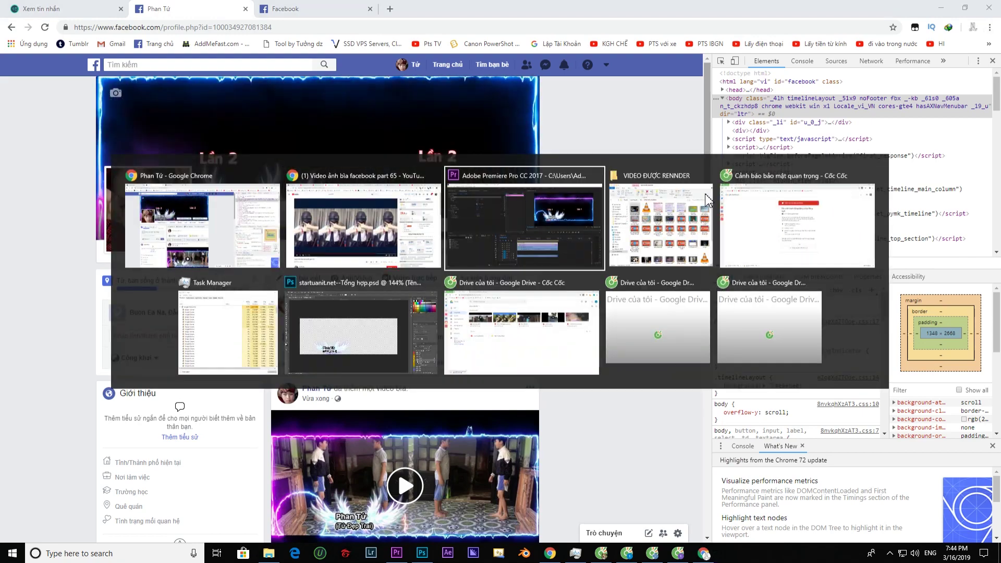
# - Export Khung 11 as a 1280×720 H.264 MP4 'Anh Bia Video… #2' into VIDEO ĐƯỢC RENNDER
pyautogui.click(673, 118)
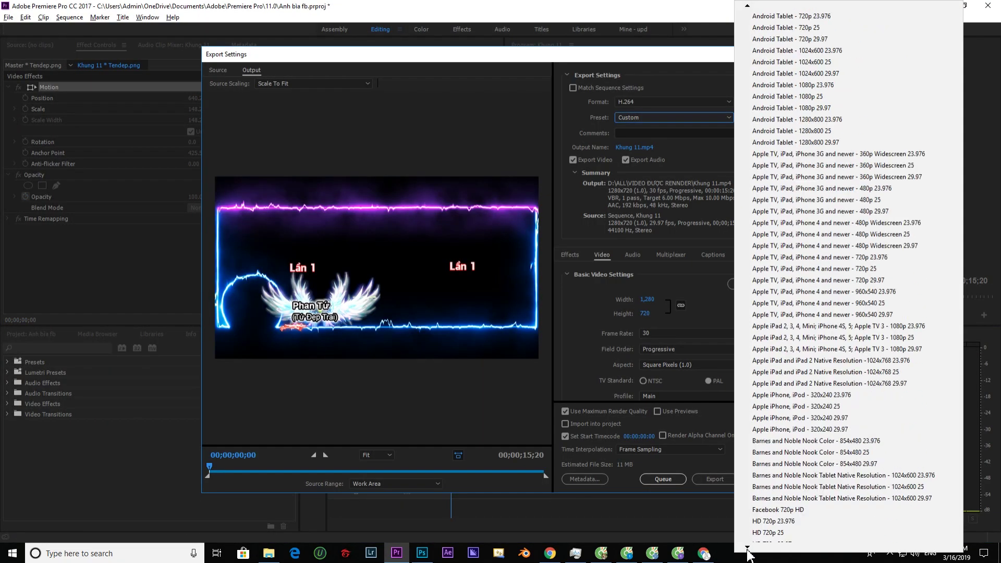
pyautogui.scroll(-3, 834, 365)
pyautogui.click(813, 496)
pyautogui.click(646, 300)
pyautogui.click(652, 149)
pyautogui.write('Anh Bia Video Đit Me nó chất #2.mp4')
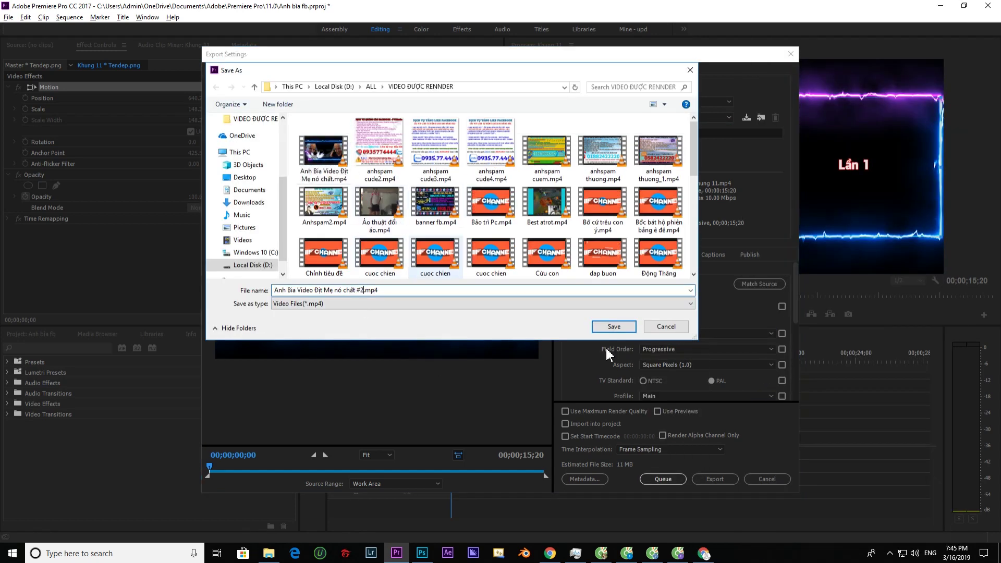
pyautogui.press('Return')
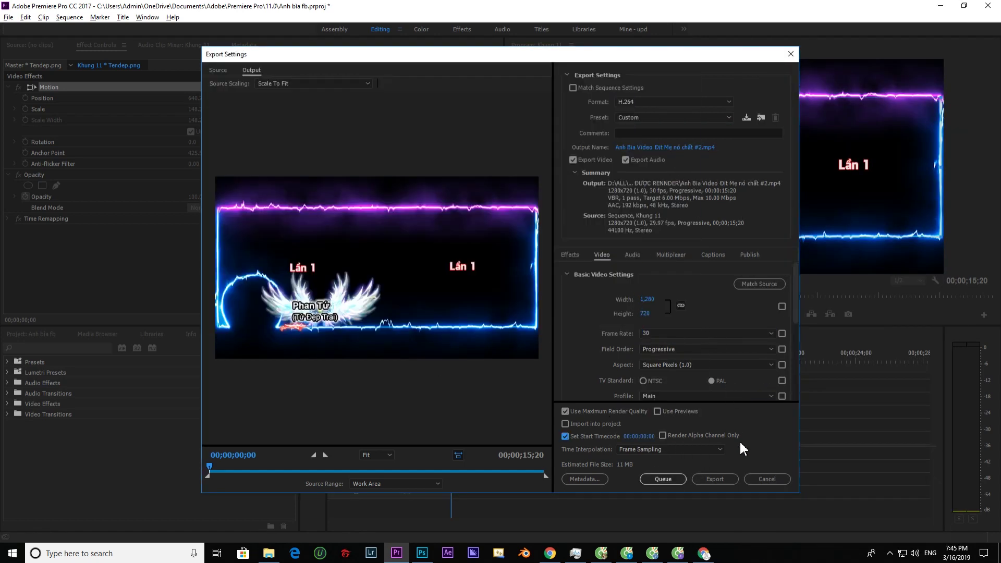
pyautogui.click(712, 478)
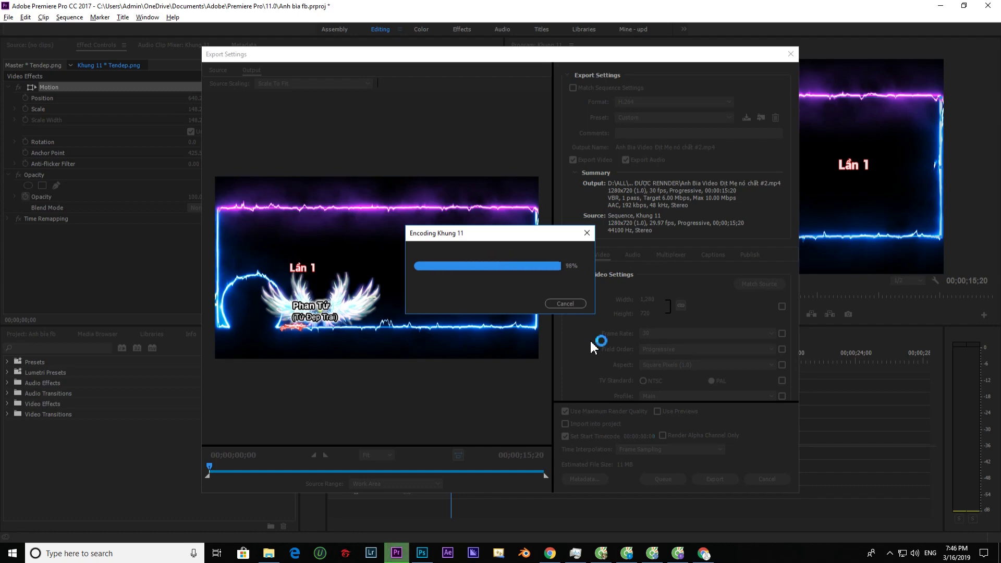
# - In the browser, post the newly exported banner MP4 to the profile
pyautogui.moveTo(607, 557)
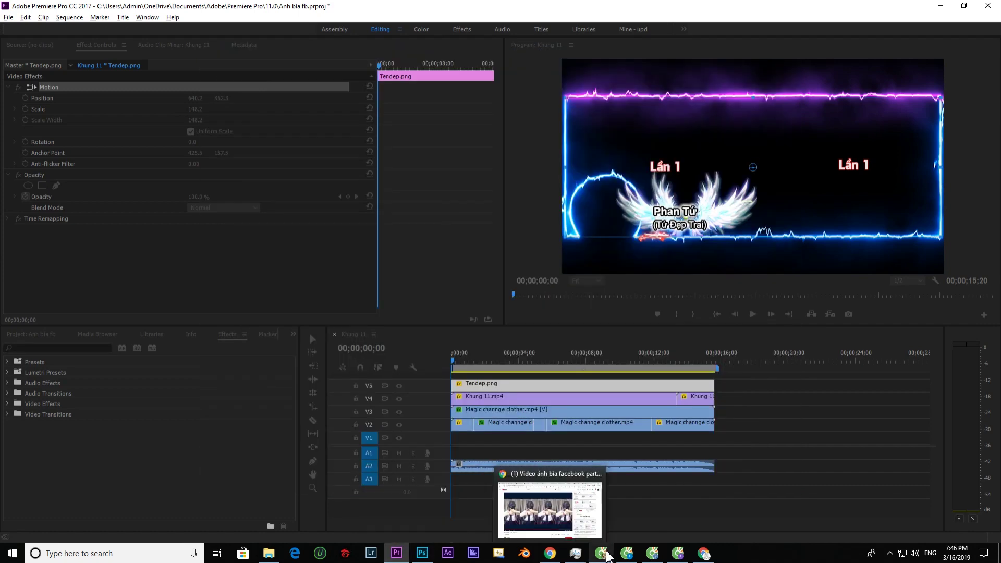
pyautogui.click(704, 554)
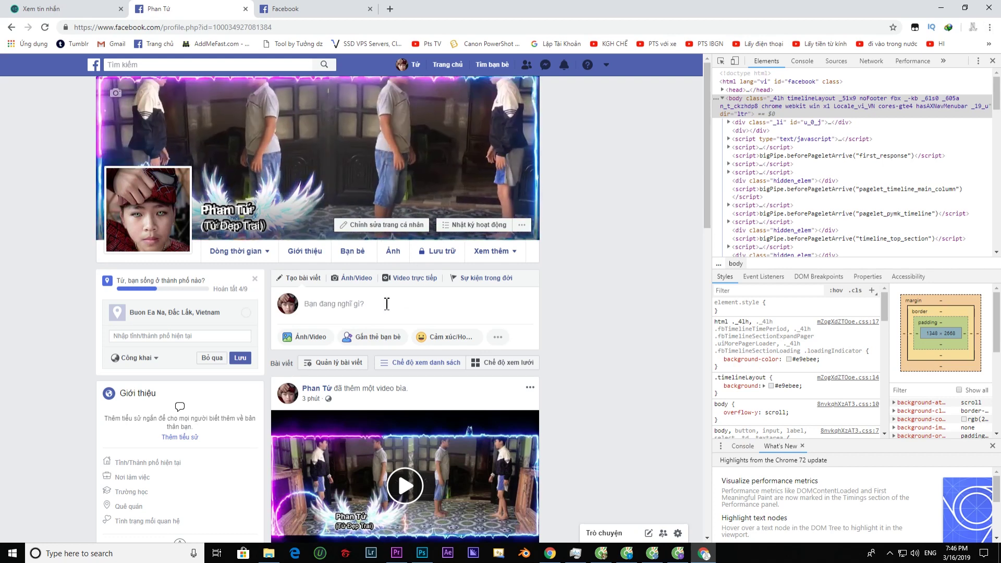
pyautogui.click(367, 299)
pyautogui.click(357, 278)
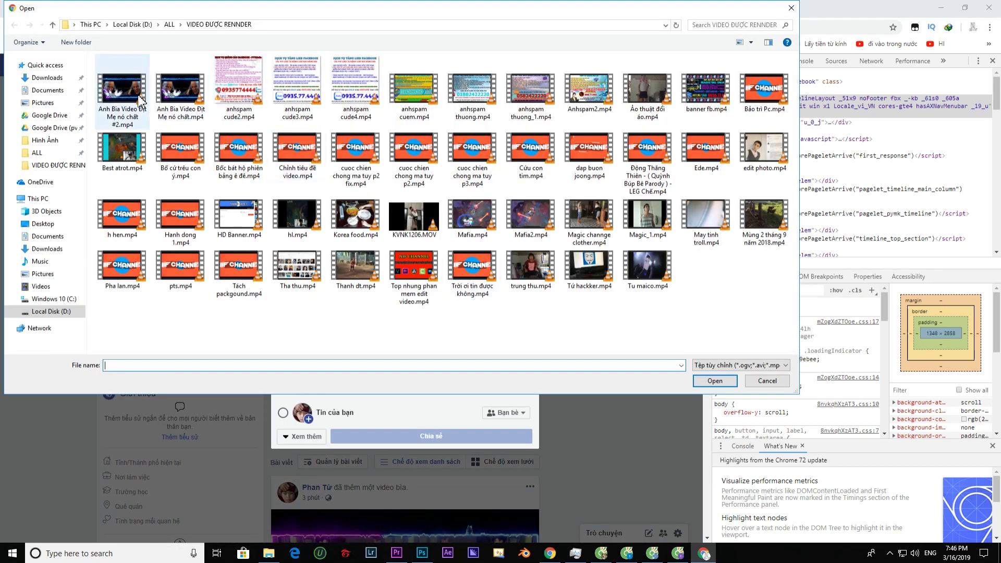
pyautogui.doubleClick(141, 100)
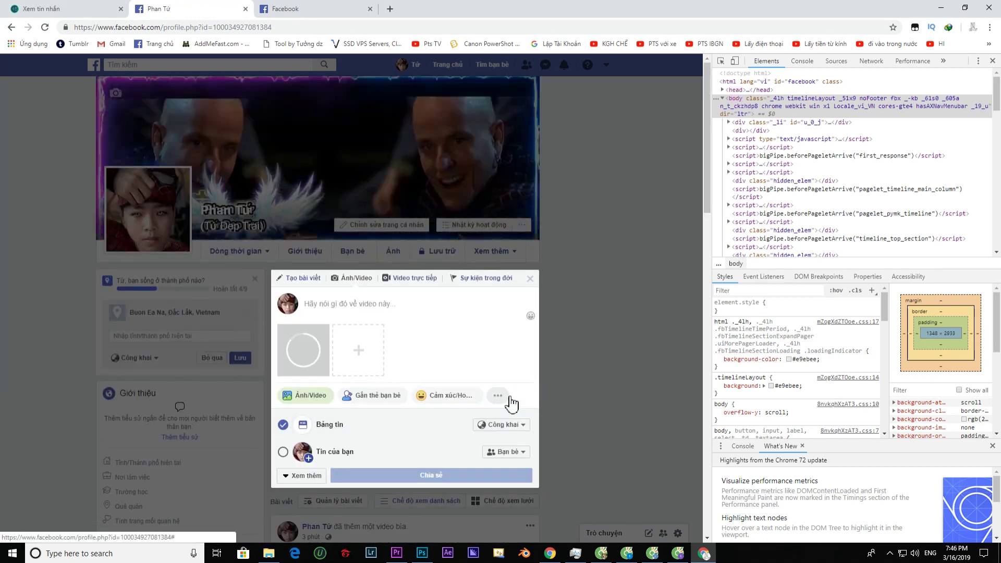
pyautogui.click(443, 475)
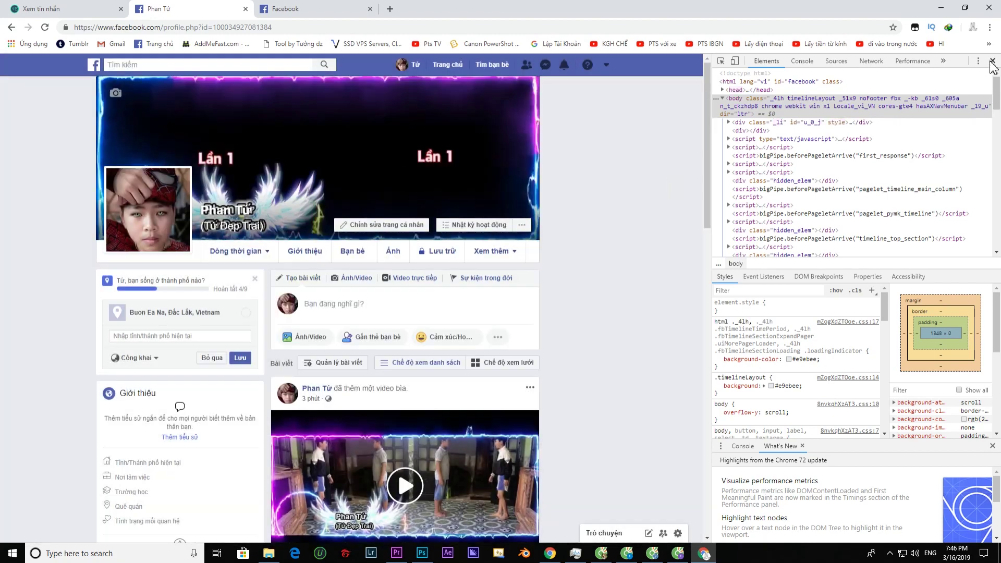
# - Return to the profile, open the cover artwork chooser, and reopen developer tools
pyautogui.click(993, 62)
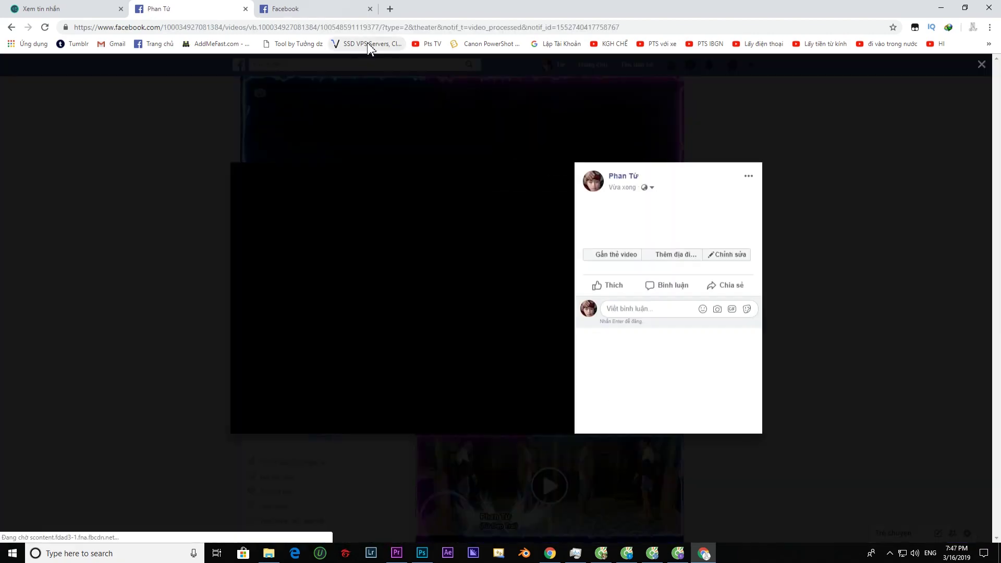
pyautogui.click(292, 96)
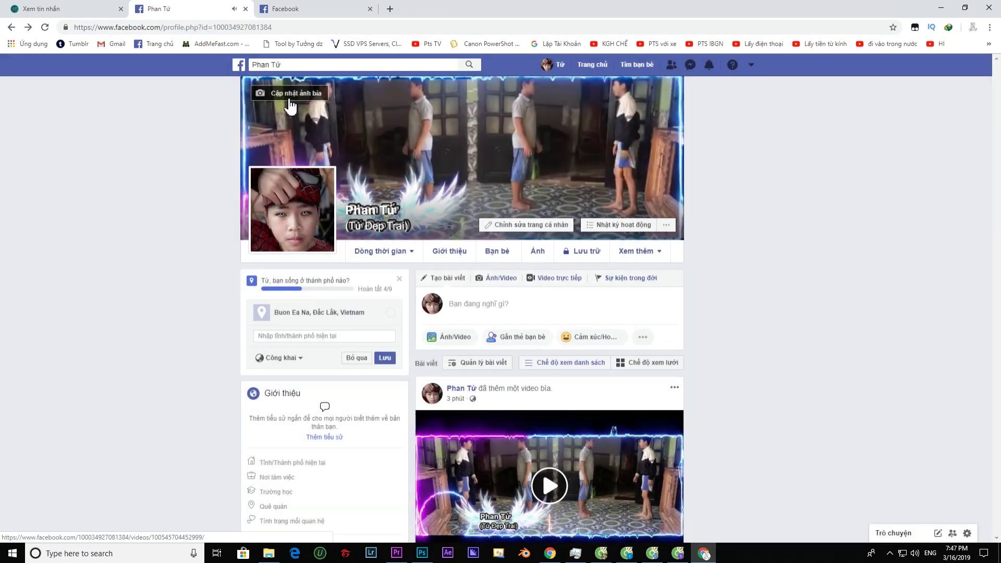
pyautogui.click(290, 101)
pyautogui.click(292, 127)
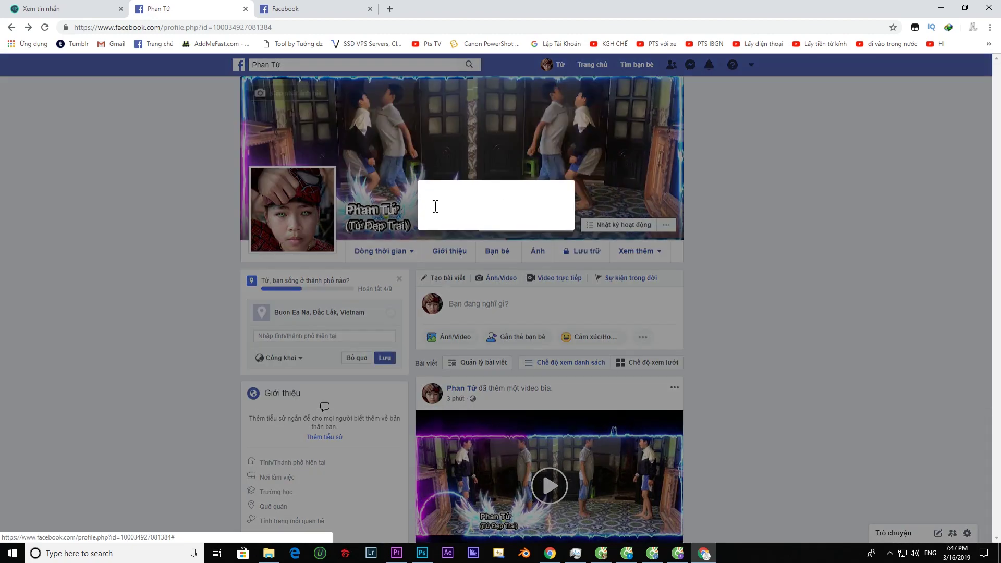
pyautogui.hotkey('ctrl', 'shift', 'i')
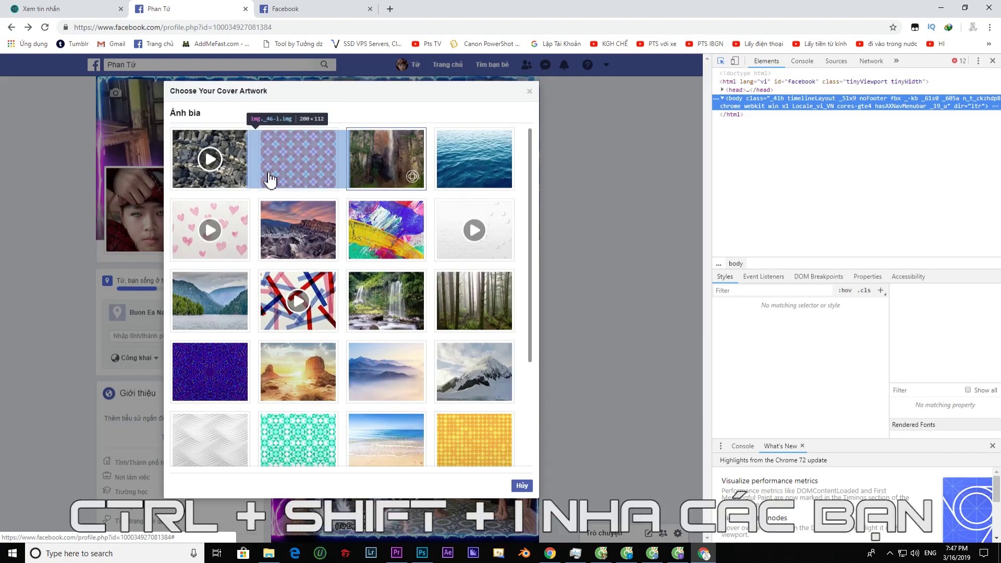
# - Swap the first cover artwork's photo_id for the video ID and select that artwork
pyautogui.click(237, 169)
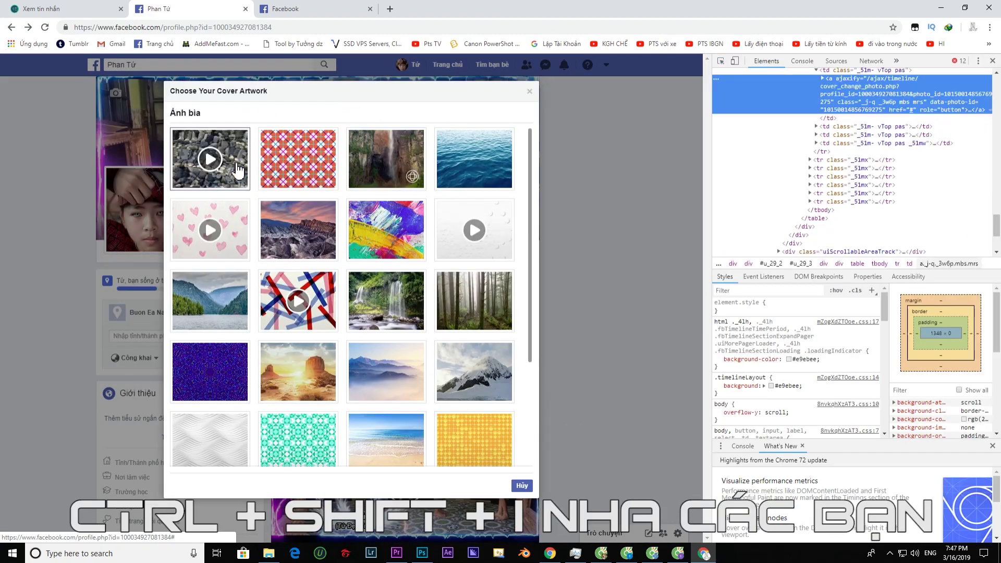
pyautogui.doubleClick(958, 100)
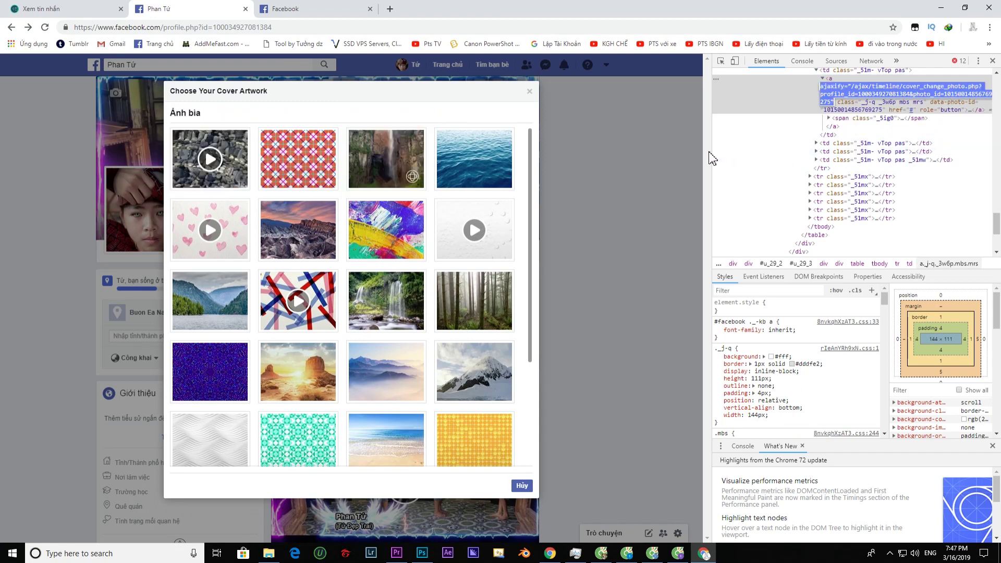
pyautogui.moveTo(709, 156); pyautogui.dragTo(632, 156)
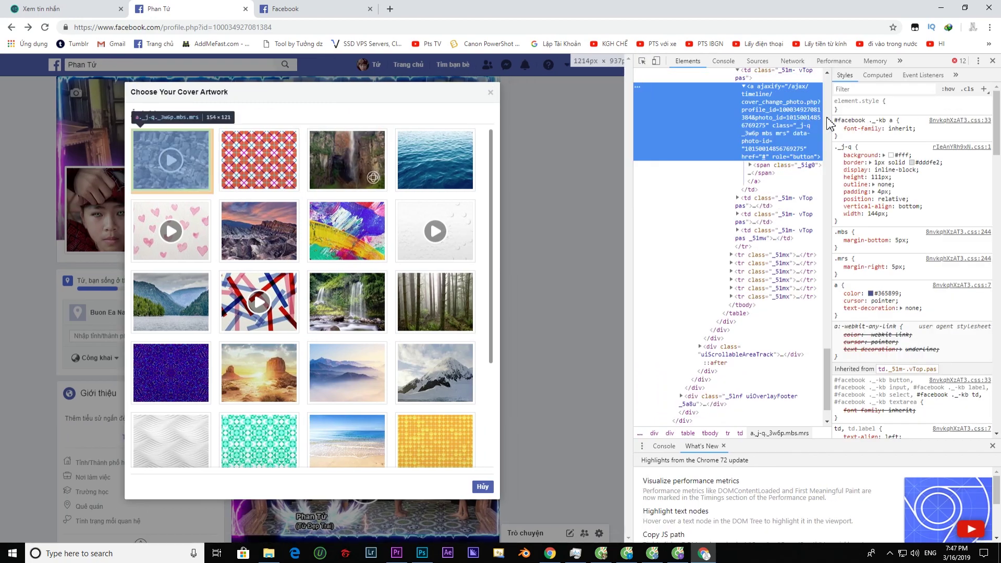
pyautogui.moveTo(831, 116)
pyautogui.mouseDown()
pyautogui.moveTo(952, 117)
pyautogui.moveTo(956, 128)
pyautogui.mouseUp()
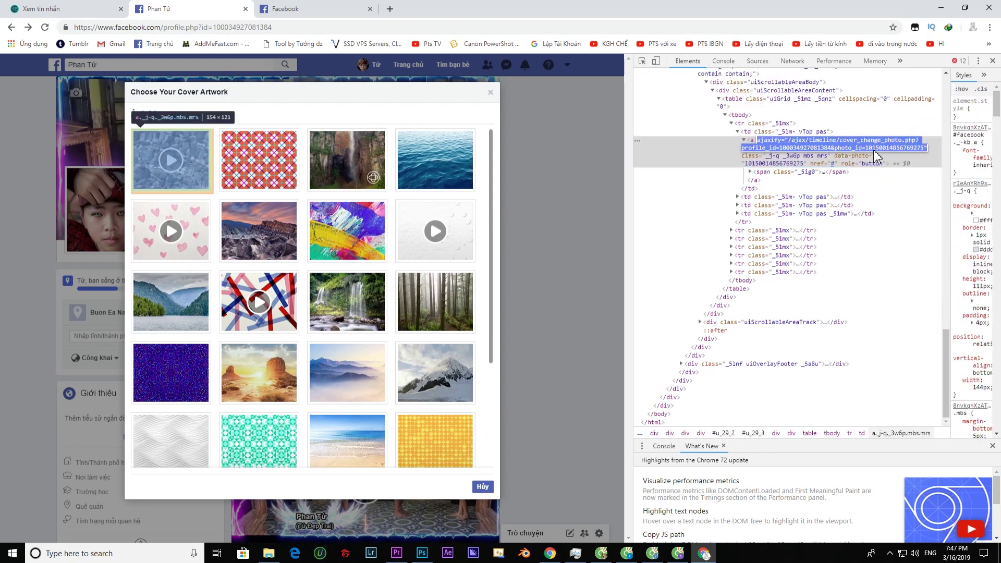
pyautogui.hotkey('ctrl', 'v')
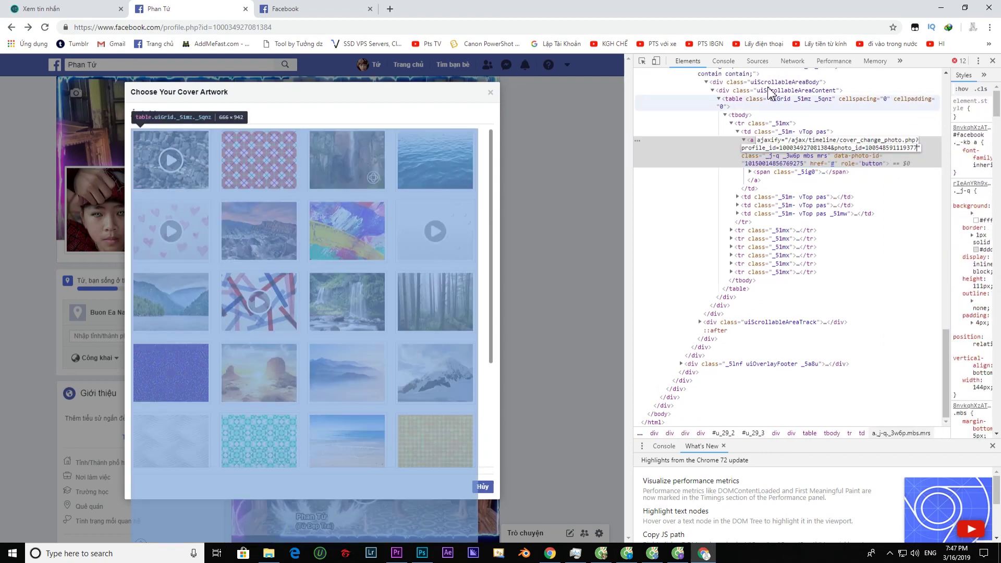
pyautogui.click(766, 82)
pyautogui.click(210, 171)
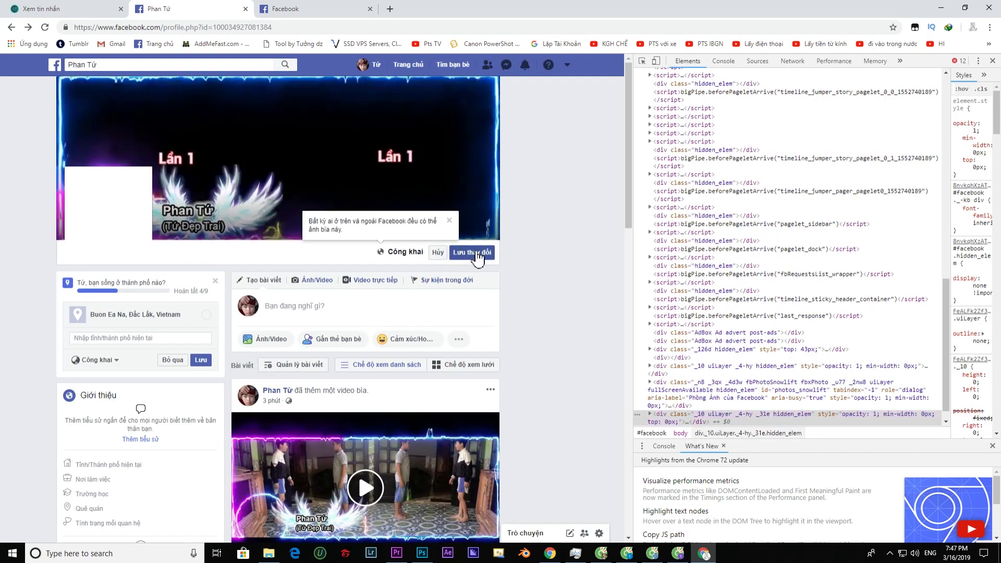
# - Save the #2 banner video as the cover and close the developer tools
pyautogui.click(468, 258)
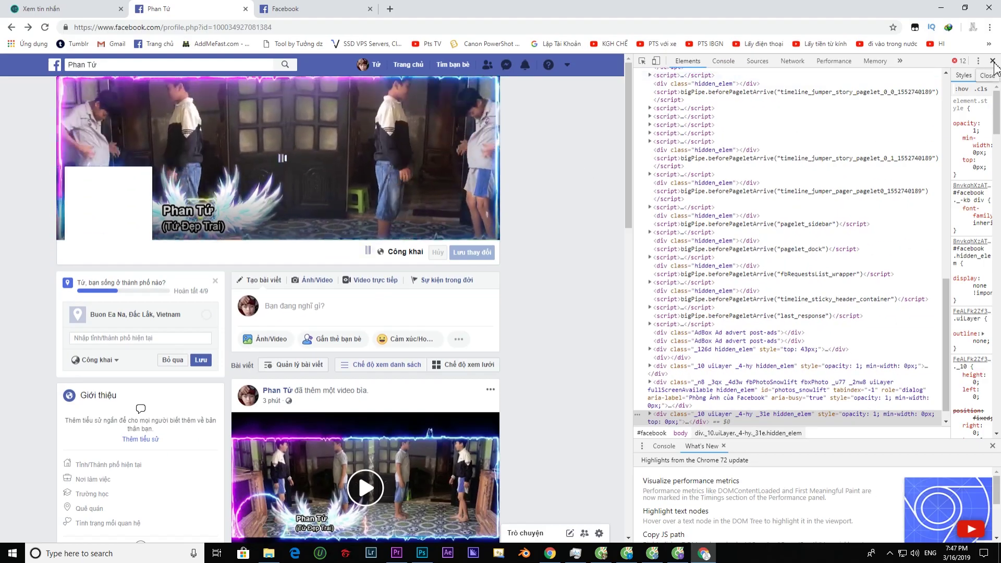
pyautogui.press('F12')
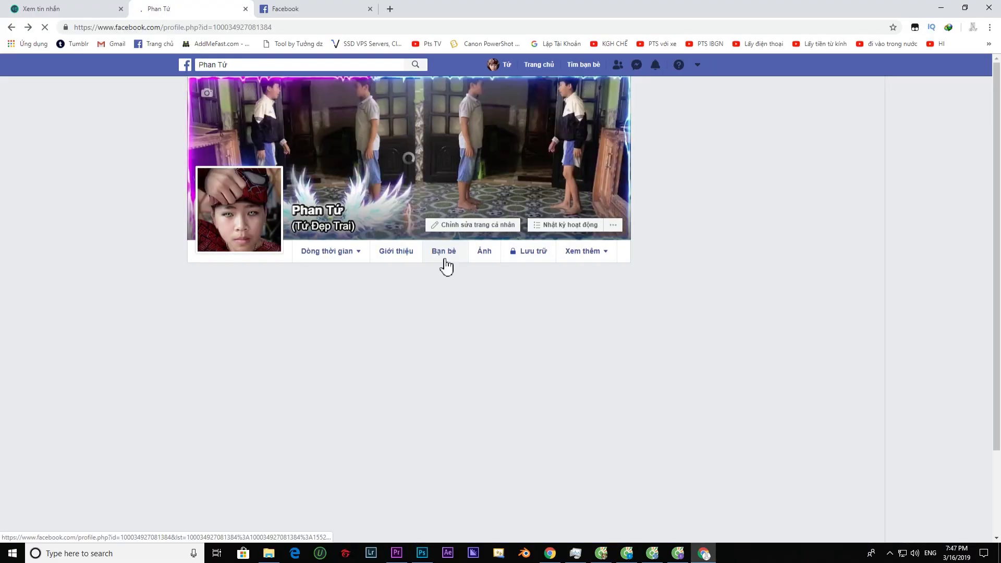
pyautogui.scroll(-5, 446, 284)
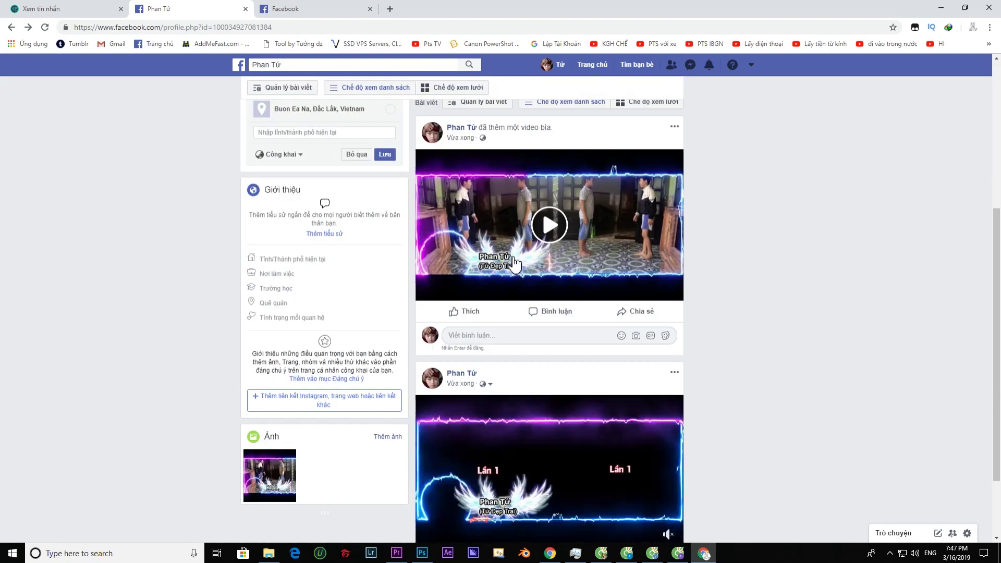
pyautogui.scroll(5, 495, 269)
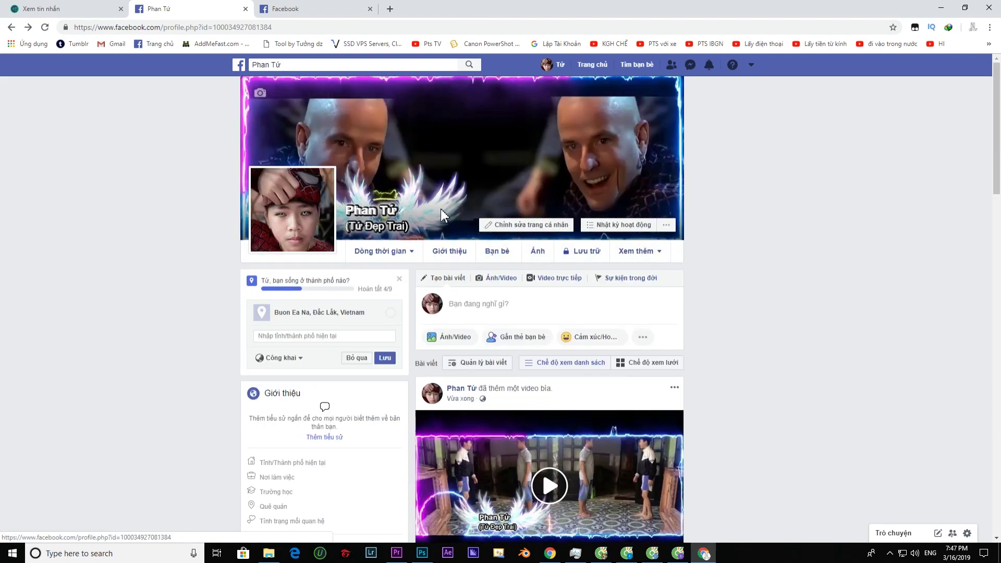